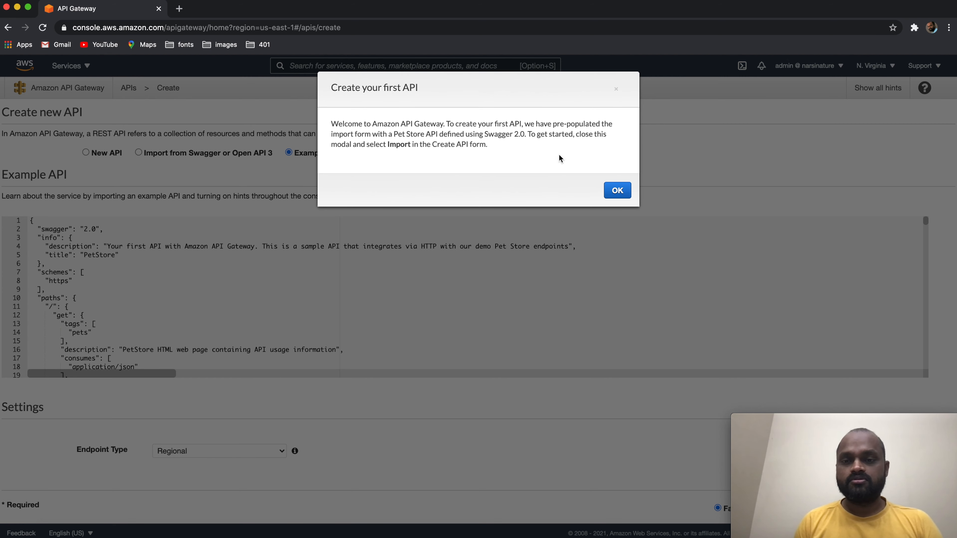
- Import the prefilled PetStore example API with the Regional endpoint type and dismiss the hints
click(617, 190)
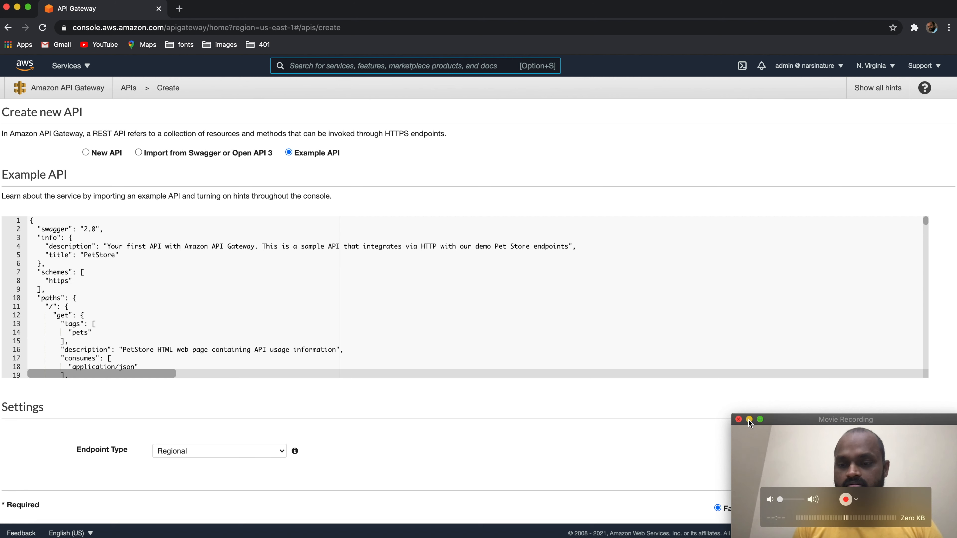
click(750, 420)
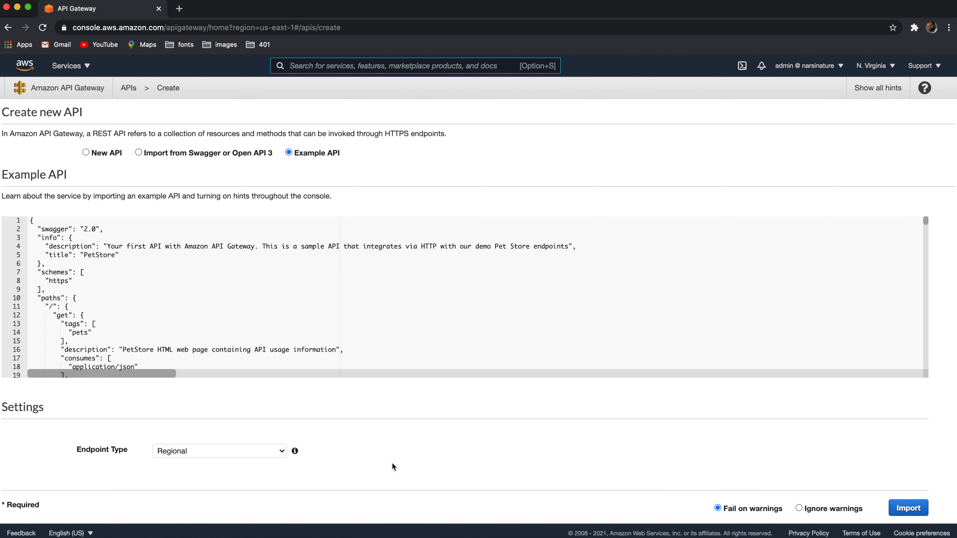
click(909, 509)
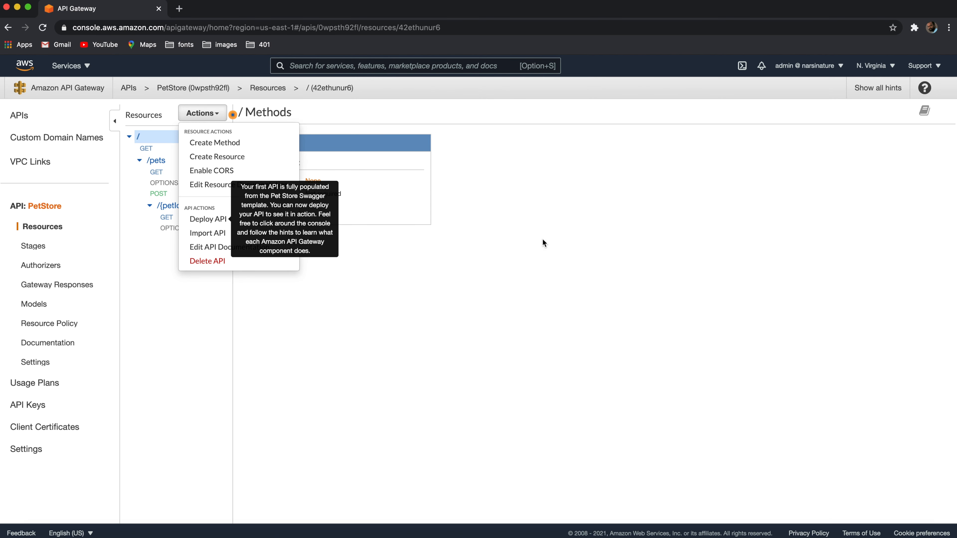
click(400, 348)
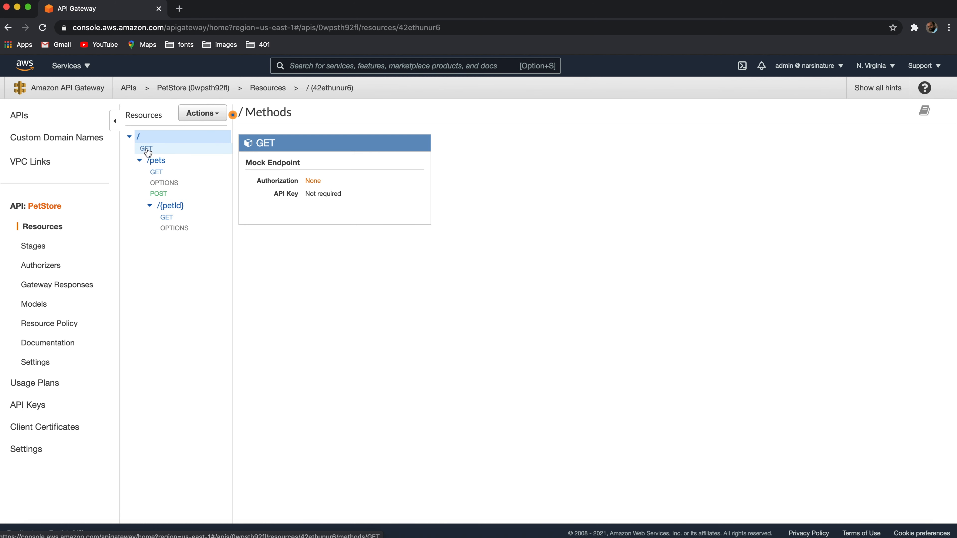
- Examine the integration request of the GET method under /pets/{petId}, including its URL path and query string parameters
click(167, 218)
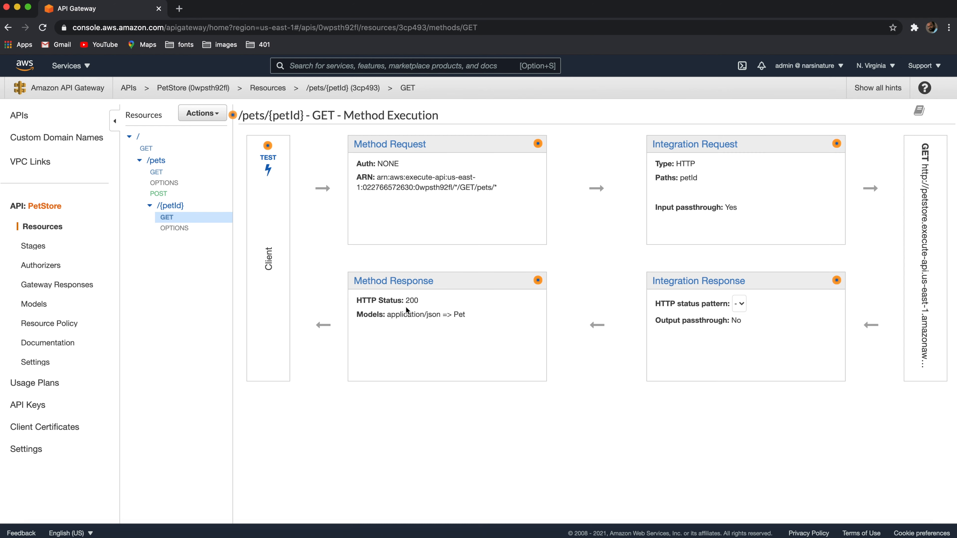
click(719, 145)
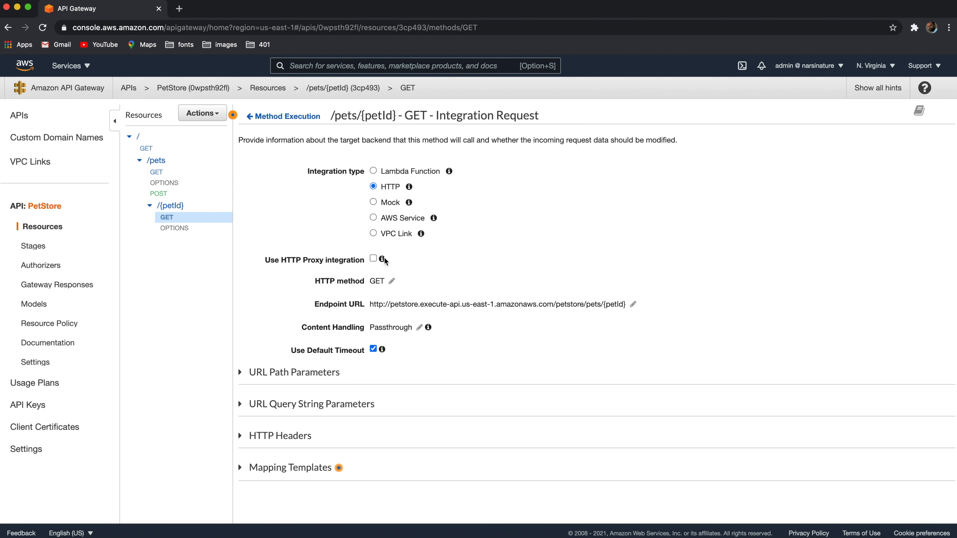
mouse_move(385, 261)
click(243, 372)
scroll(359, 378, down, 2)
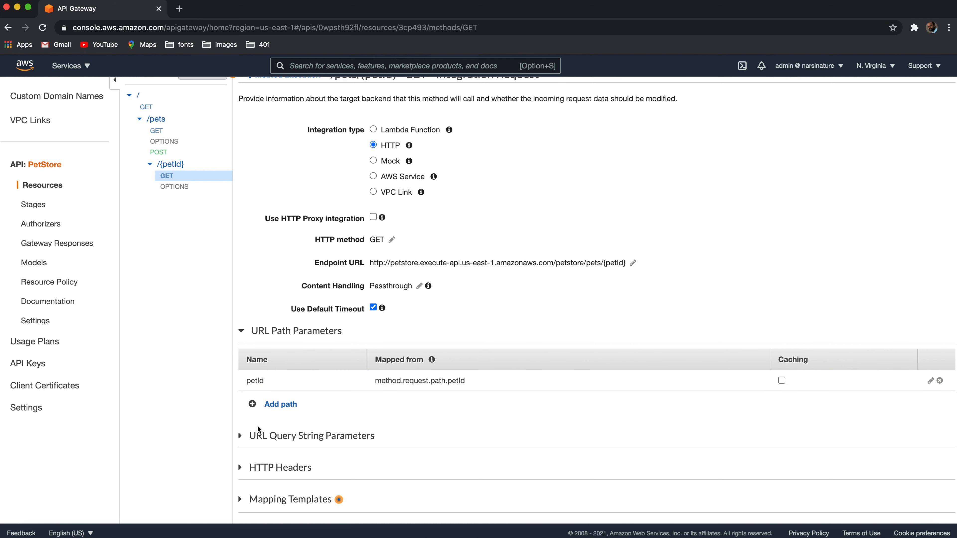
click(240, 437)
scroll(425, 419, down, 3)
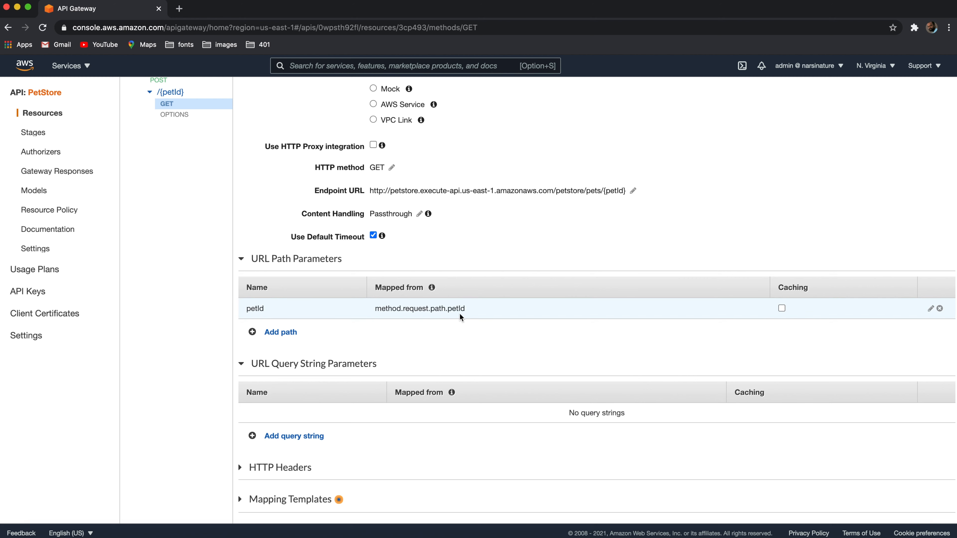
click(240, 263)
scroll(415, 267, up, 2)
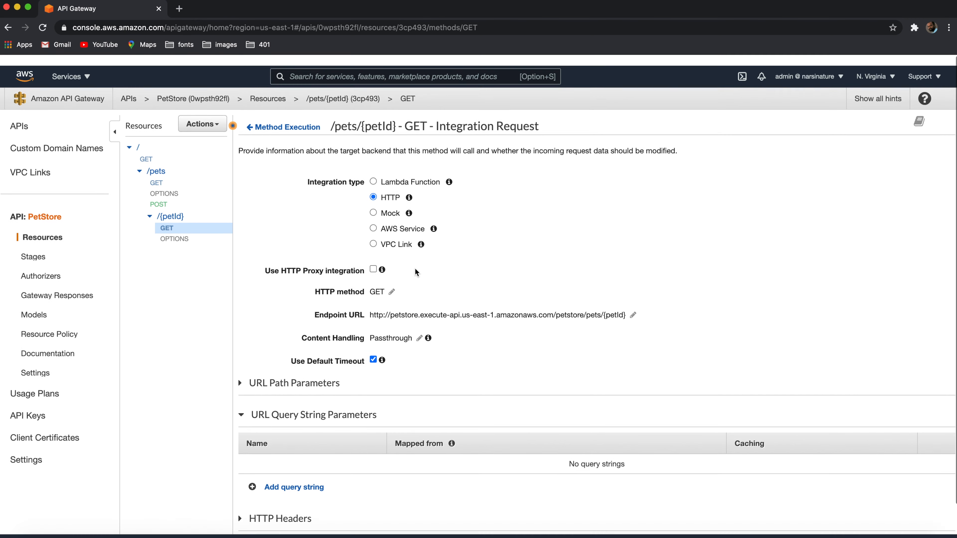
click(302, 117)
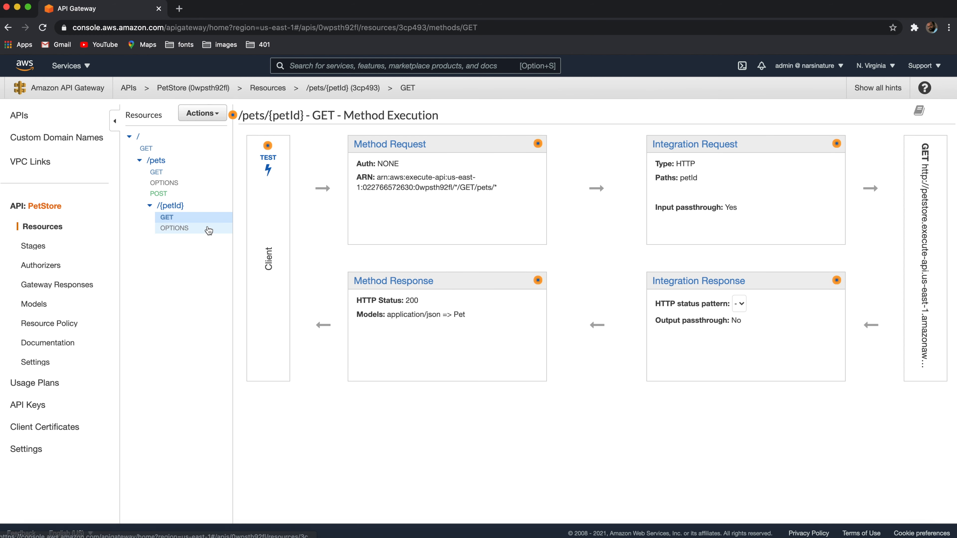
- Test the /pets/{petId} GET method with path value 1 and query string 1, then return to its method execution overview
click(268, 159)
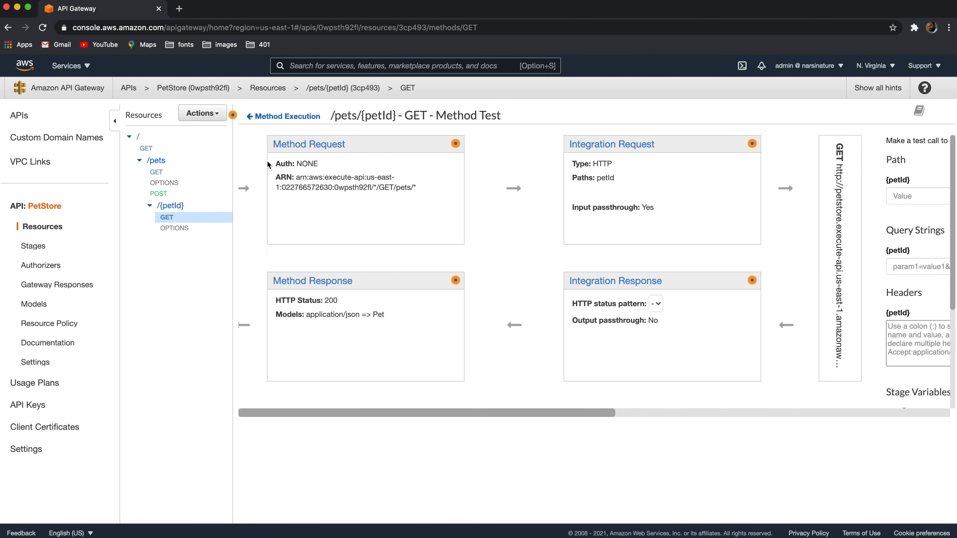
click(369, 200)
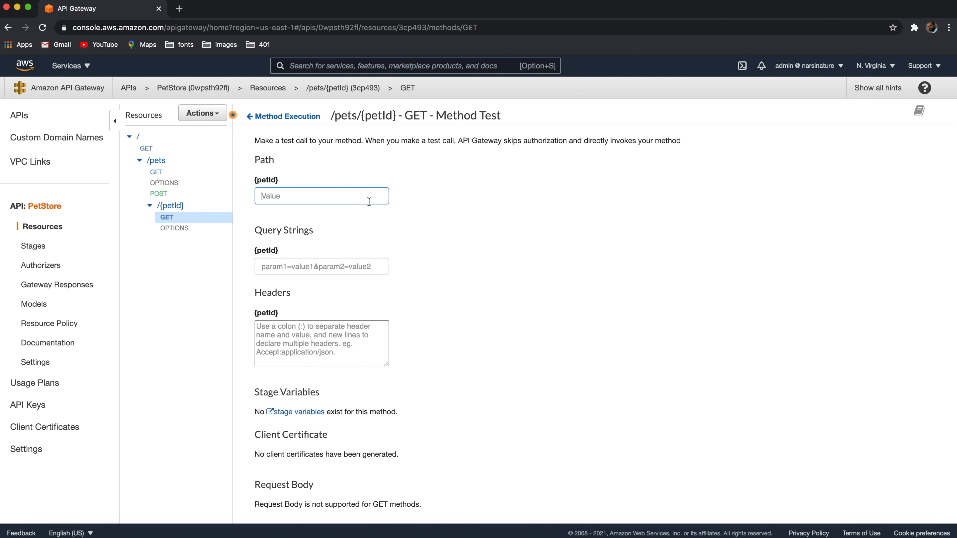
text(1)
scroll(496, 309, down, 2)
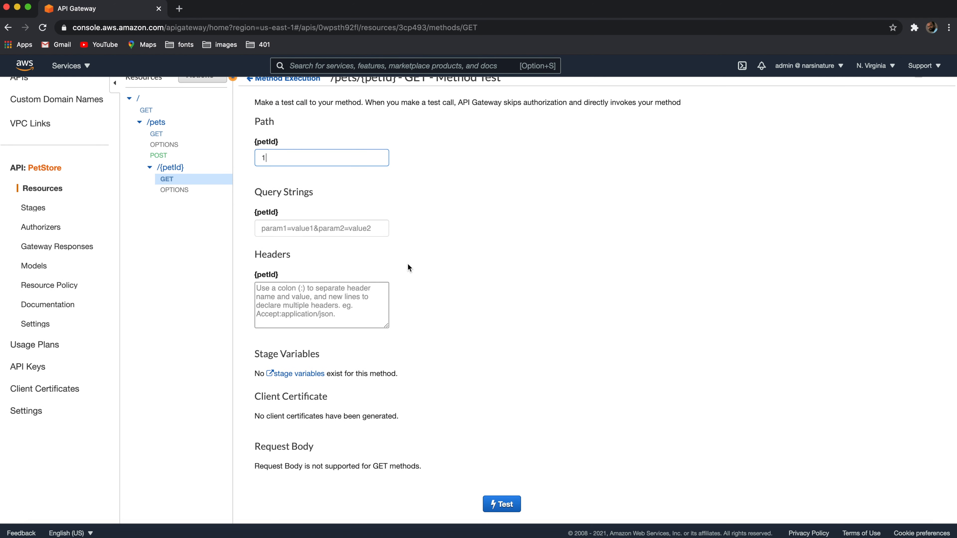
click(312, 230)
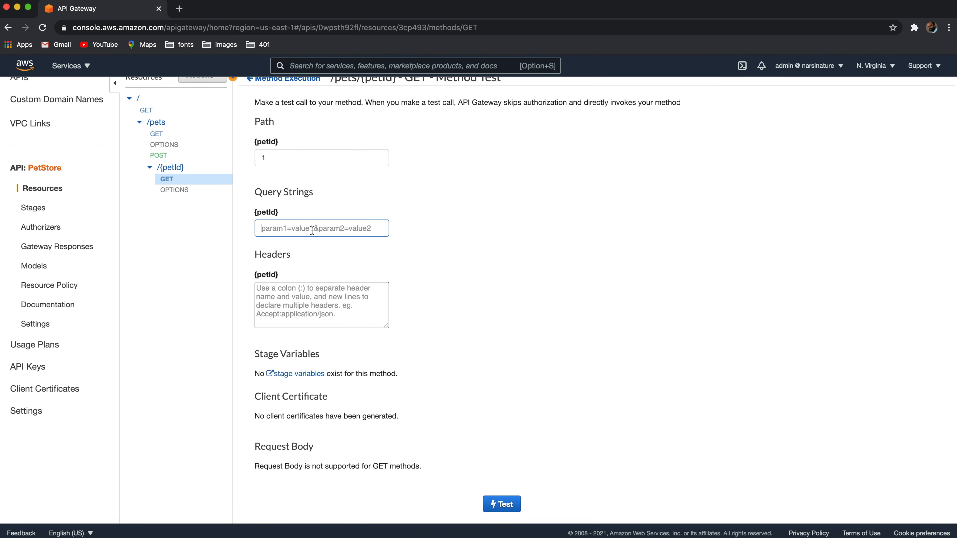
text(1)
click(497, 505)
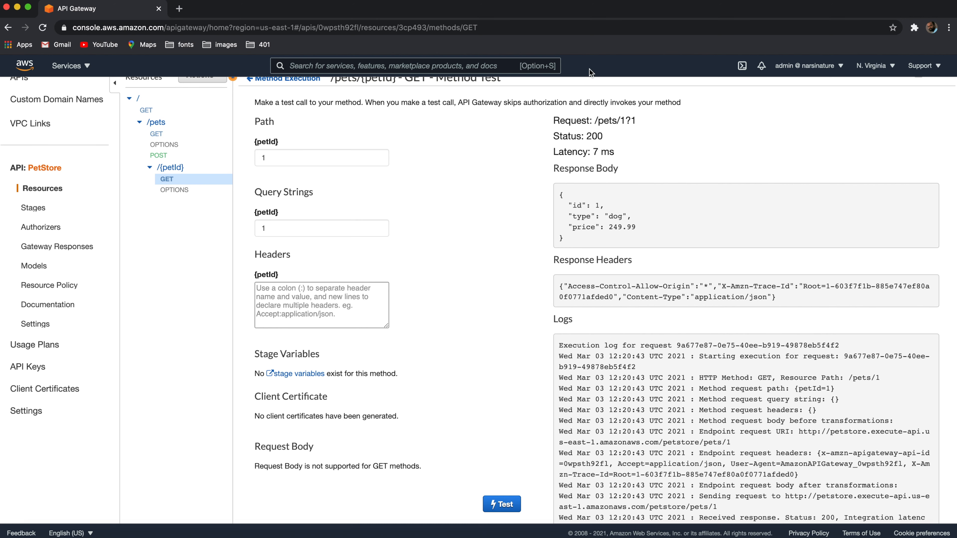
scroll(479, 183, up, 2)
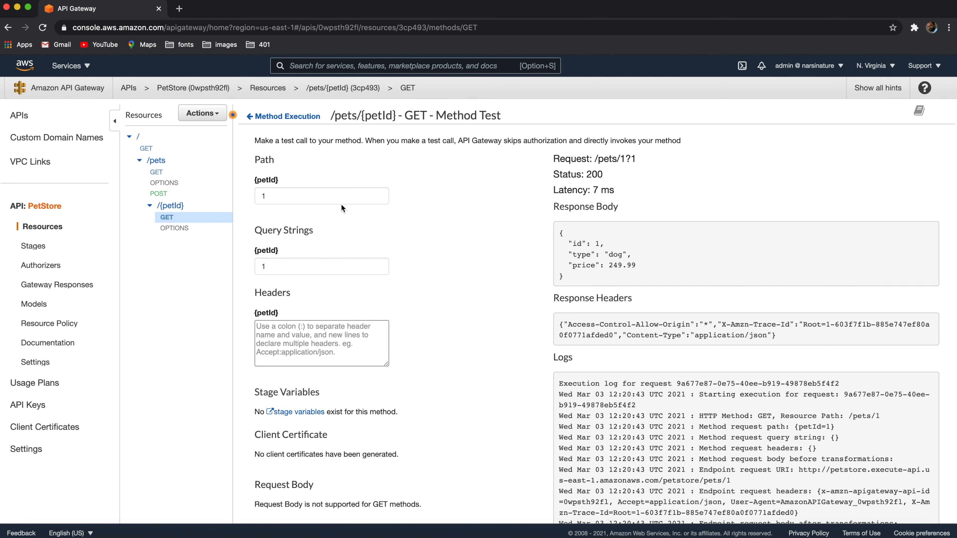
click(170, 220)
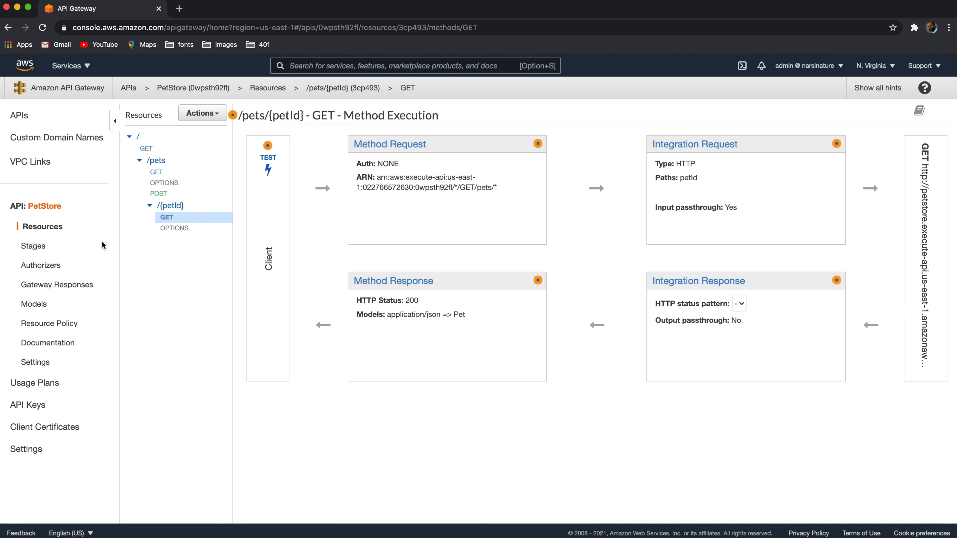
click(41, 247)
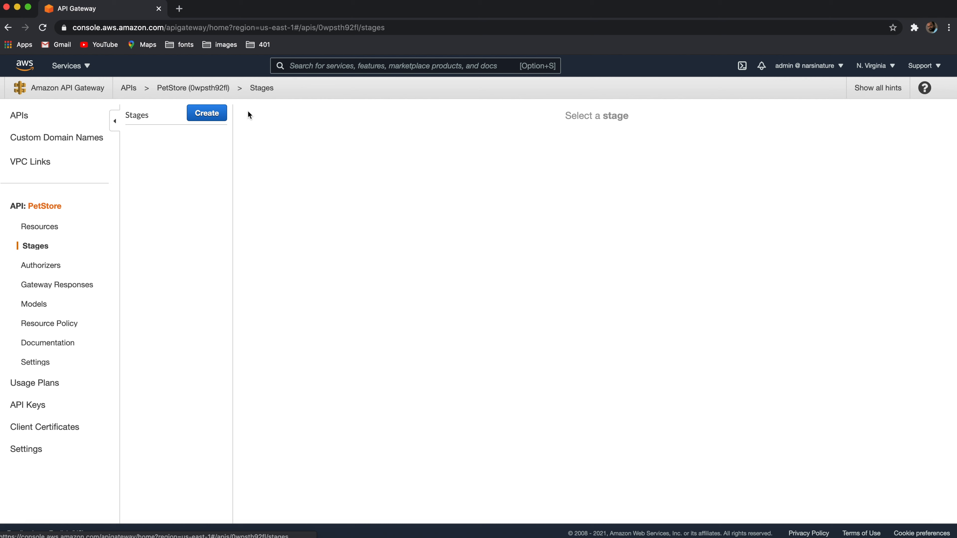
click(211, 115)
click(507, 223)
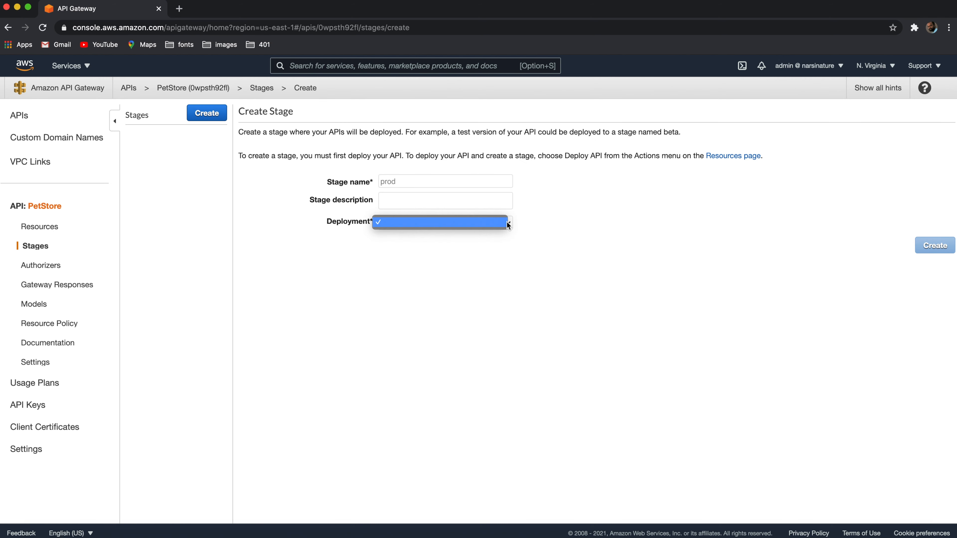
click(503, 222)
click(423, 180)
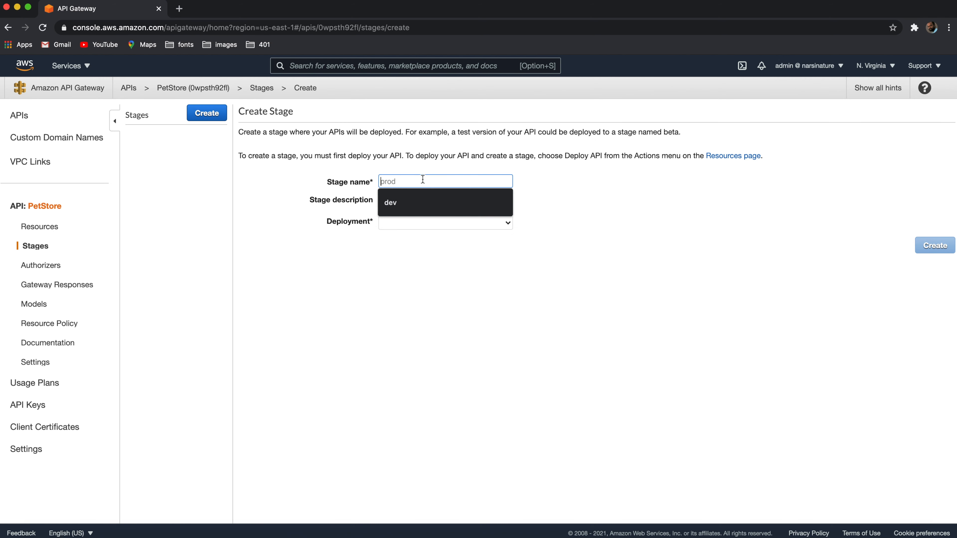
click(400, 202)
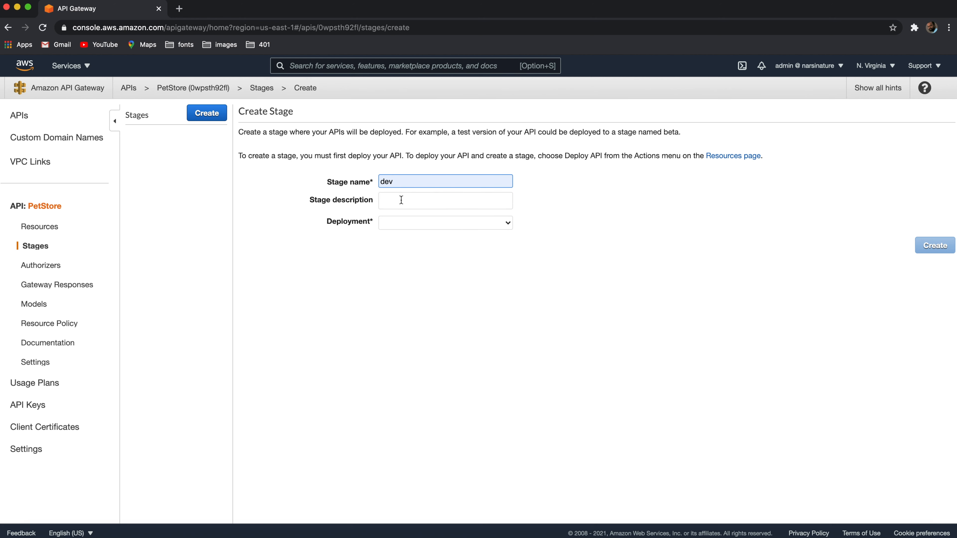
click(458, 224)
click(456, 225)
- Begin deploying the PetStore API from its root resource to a new stage named dev
click(34, 226)
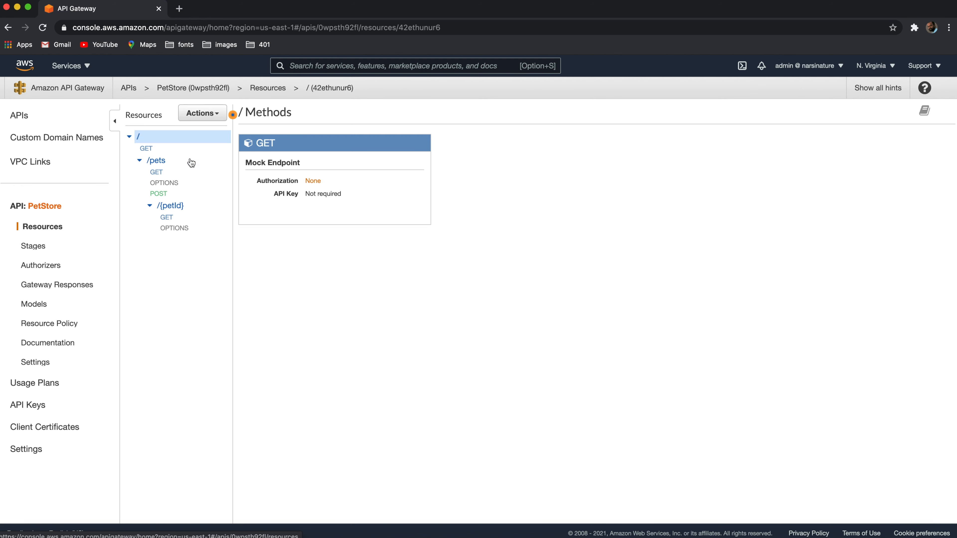
click(213, 112)
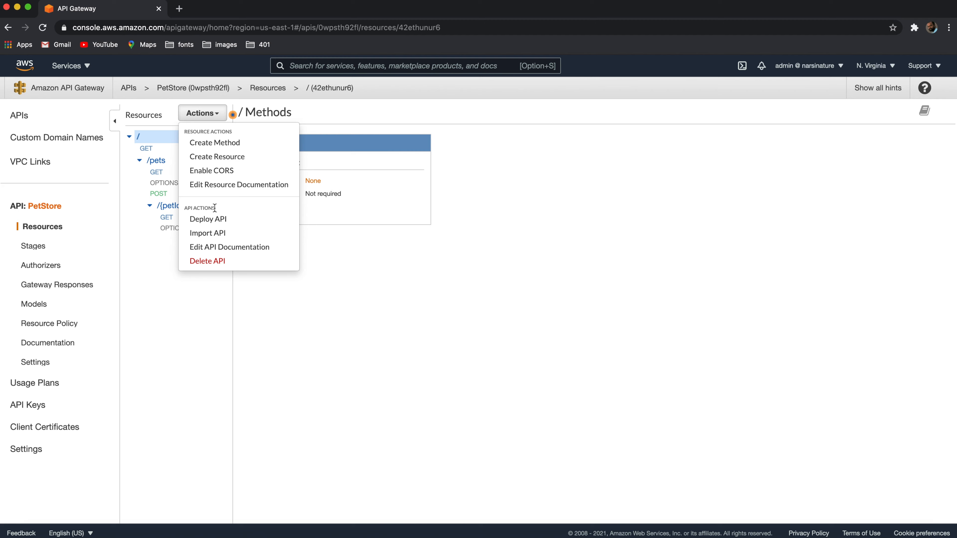
click(215, 219)
click(547, 164)
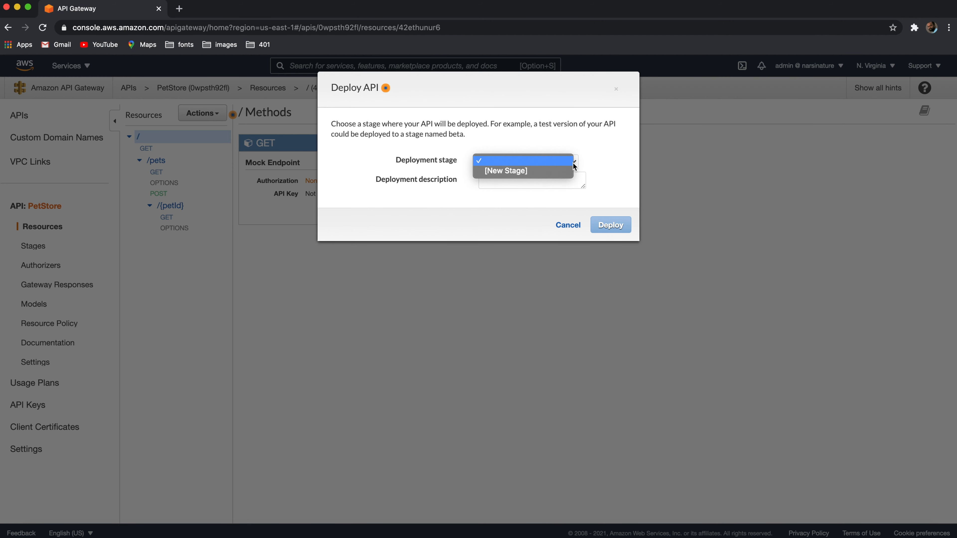
click(546, 169)
click(521, 177)
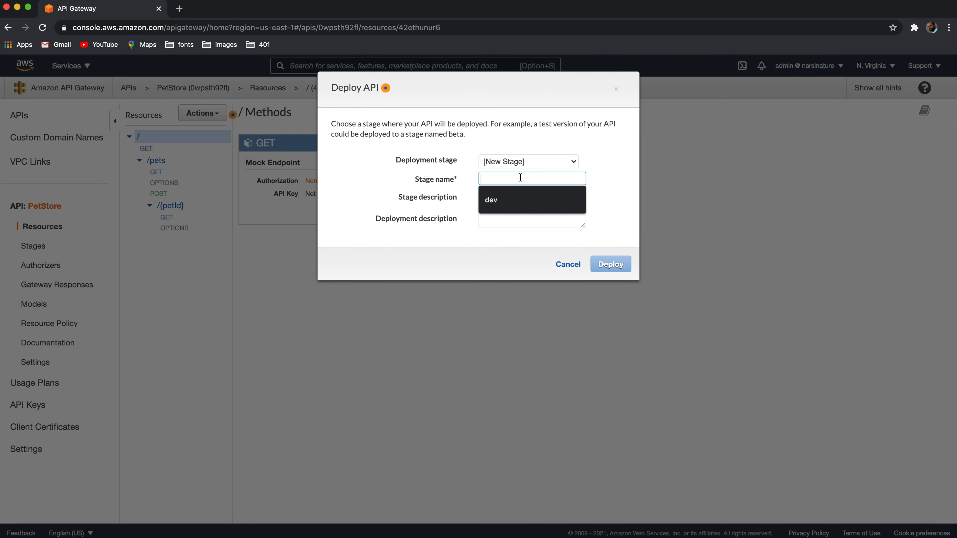
text(dev)
click(464, 261)
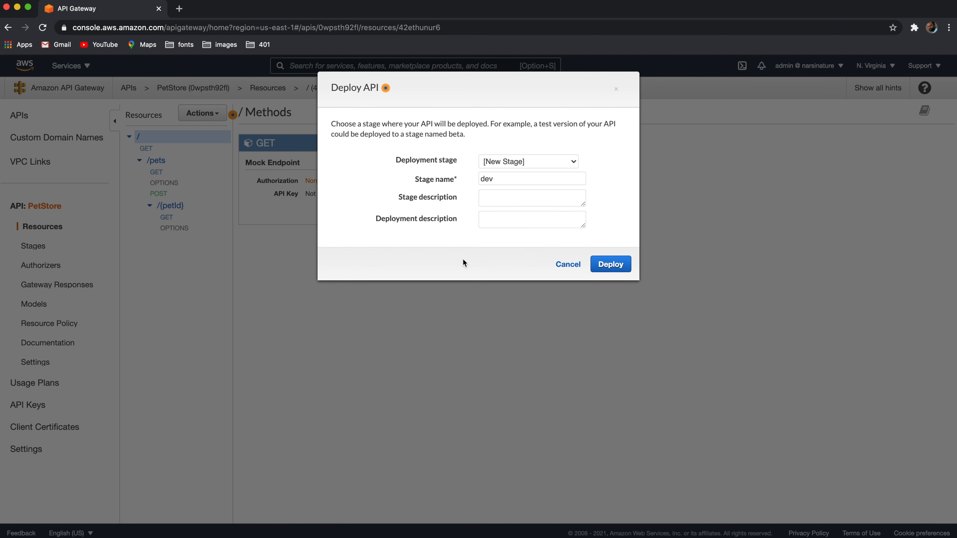
- Describe the new stage as "dev stage" and deploy the API
click(504, 202)
text(dde)
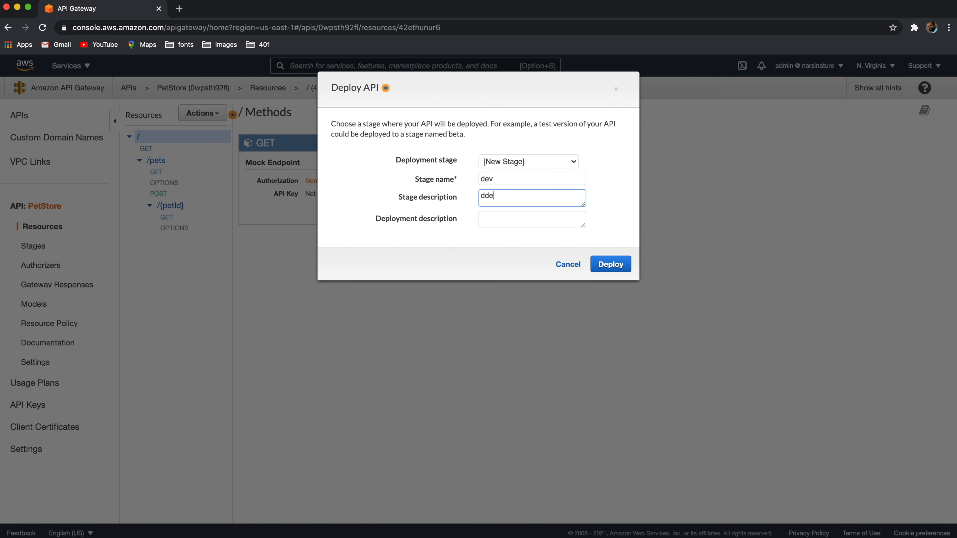
key(BackSpace)
key(BackSpace)
text(ev stage)
click(611, 265)
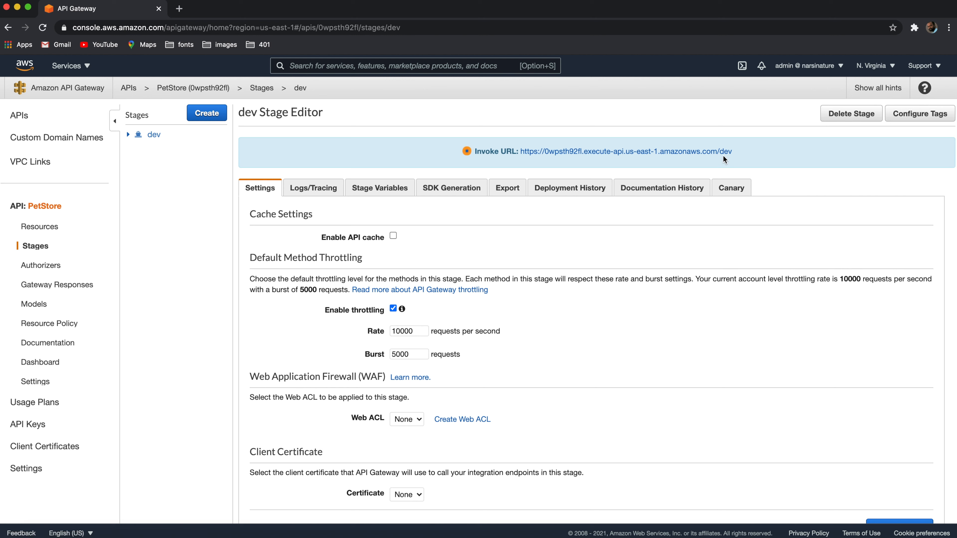
- Copy the invoke URL of the /pets/{petId} GET method in the dev stage
drag(737, 152, 519, 148)
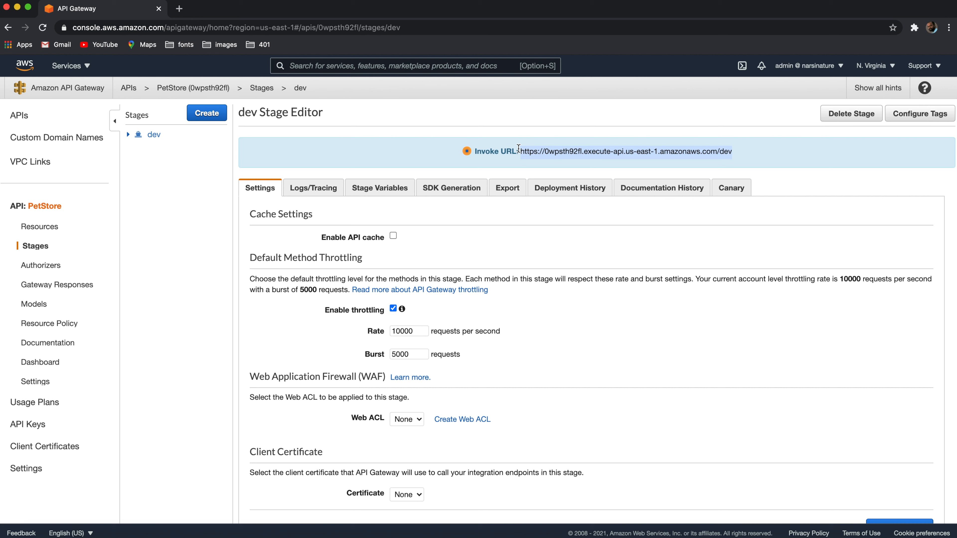
click(126, 136)
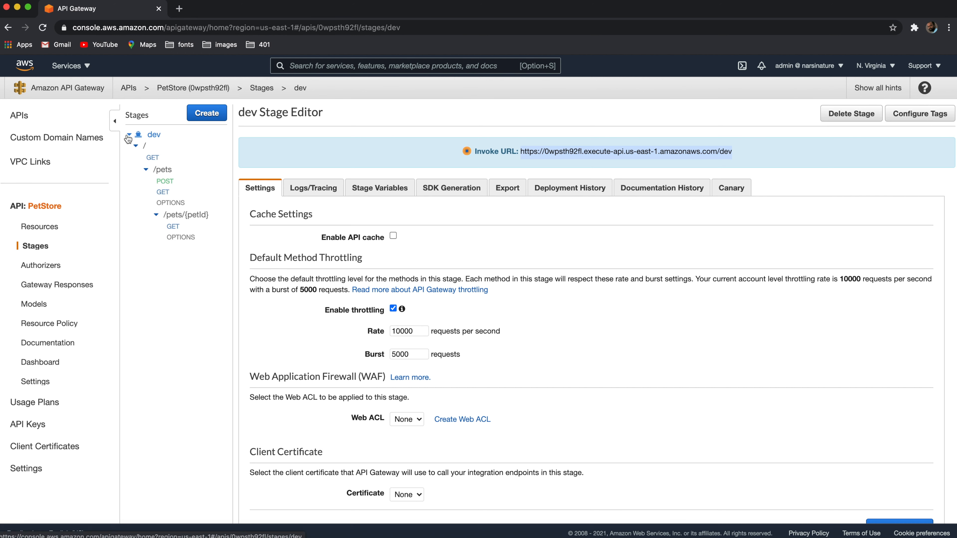
click(174, 227)
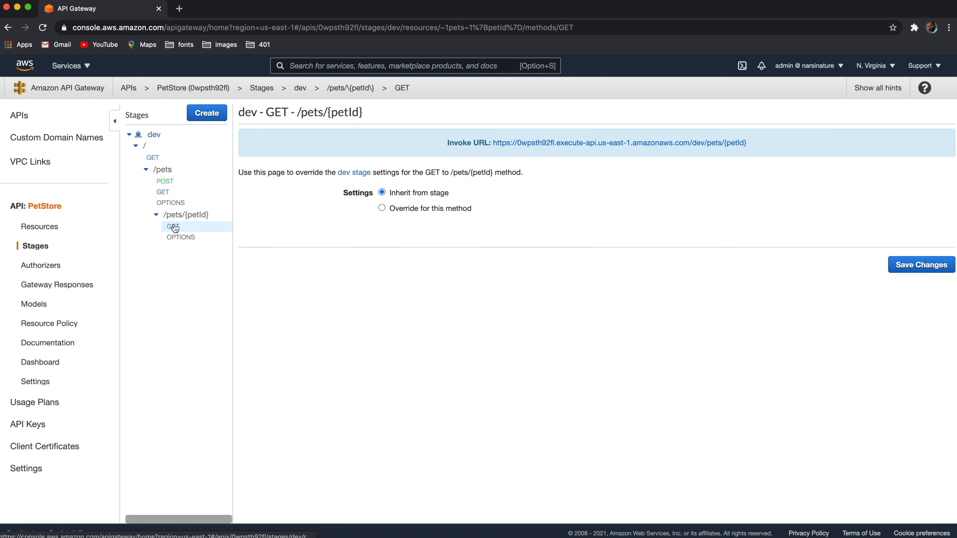
drag(765, 142, 492, 145)
key(super+c)
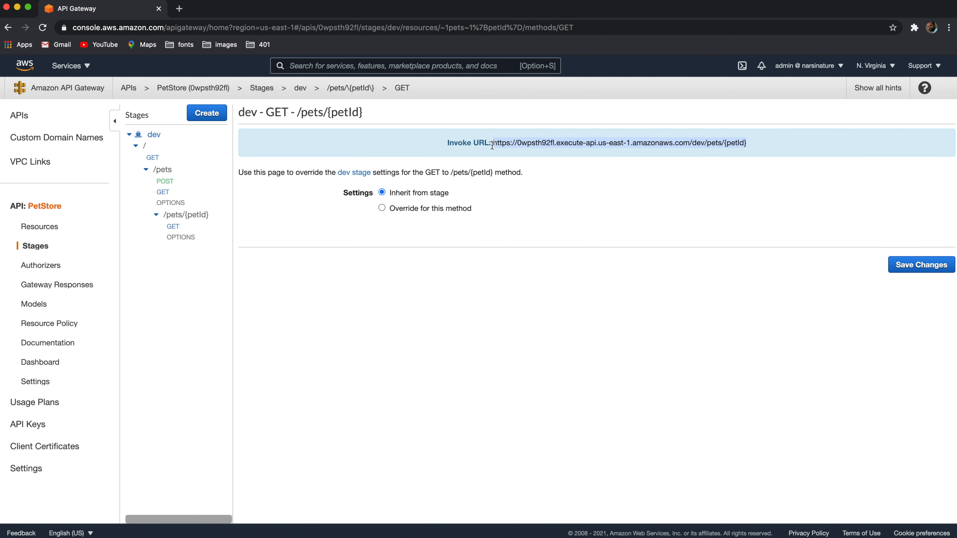
- Load the copied invoke URL in a new browser tab with {petId} replaced by 1
click(180, 8)
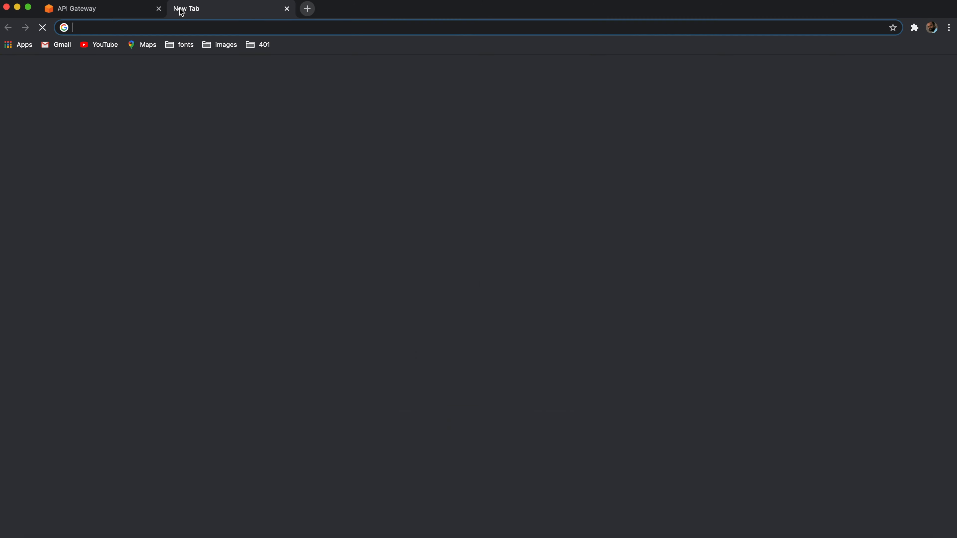
key(super+v)
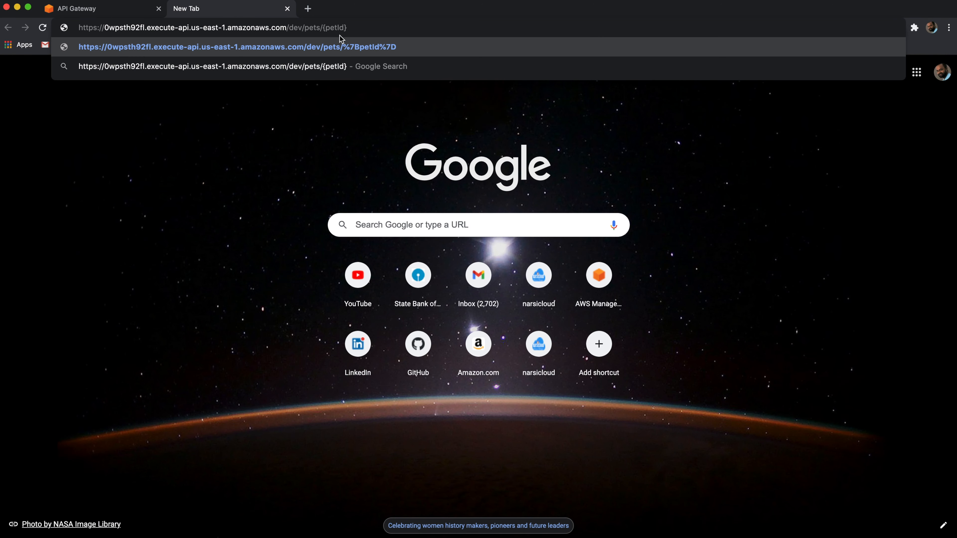
key(BackSpace)
key(BackSpace)
key(BackSpace)
key(BackSpace)
key(BackSpace)
key(BackSpace)
key(BackSpace)
text(1)
key(Return)
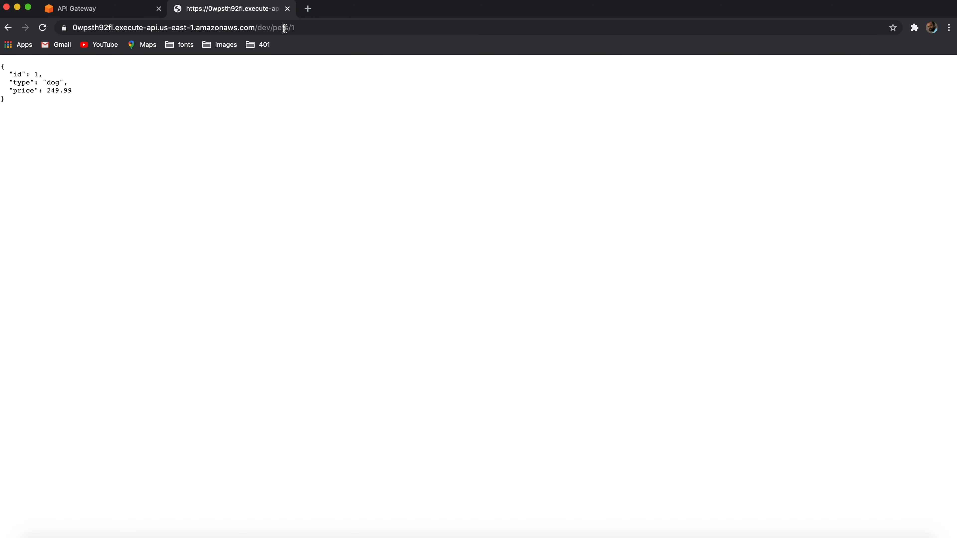
- Return to the API Gateway console and show the 200 integration response details of the /pets/{petId} GET method
click(106, 11)
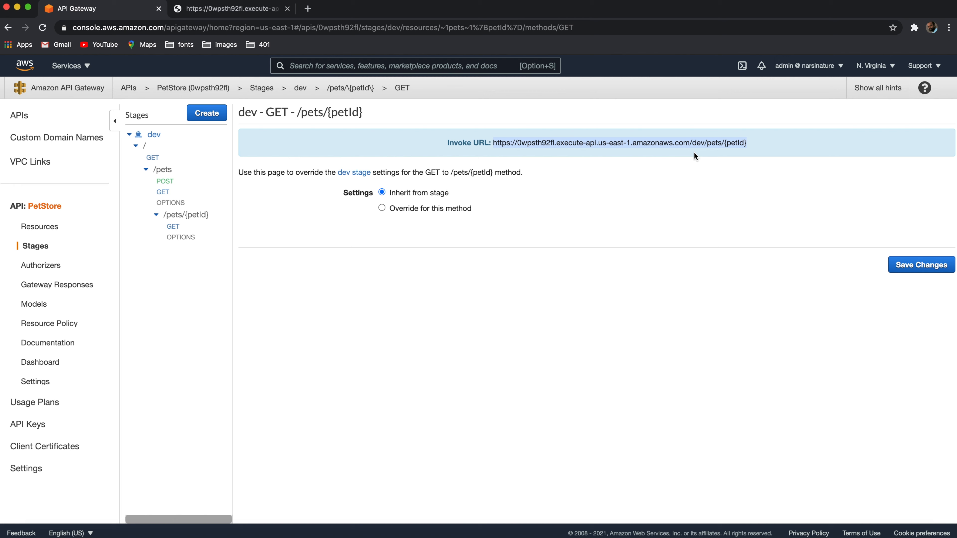
click(50, 228)
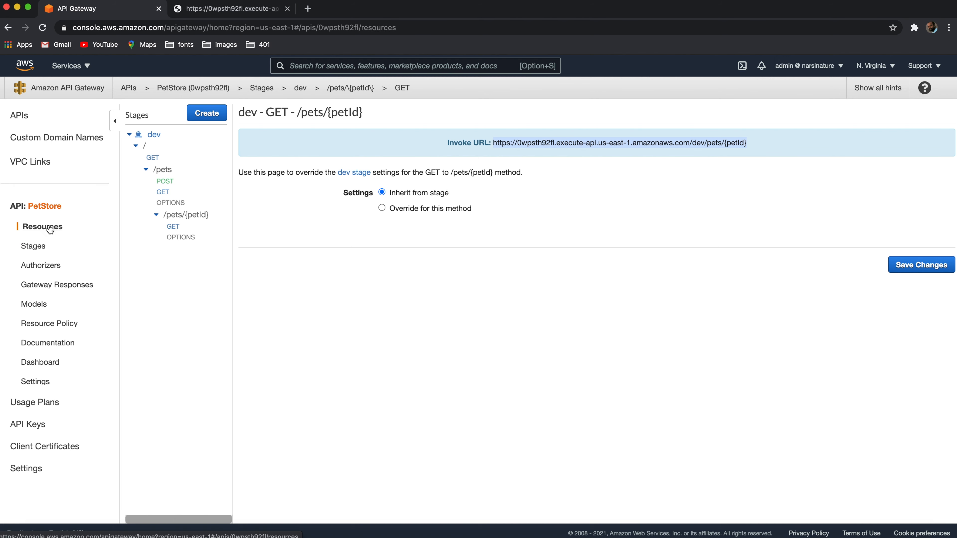
click(167, 217)
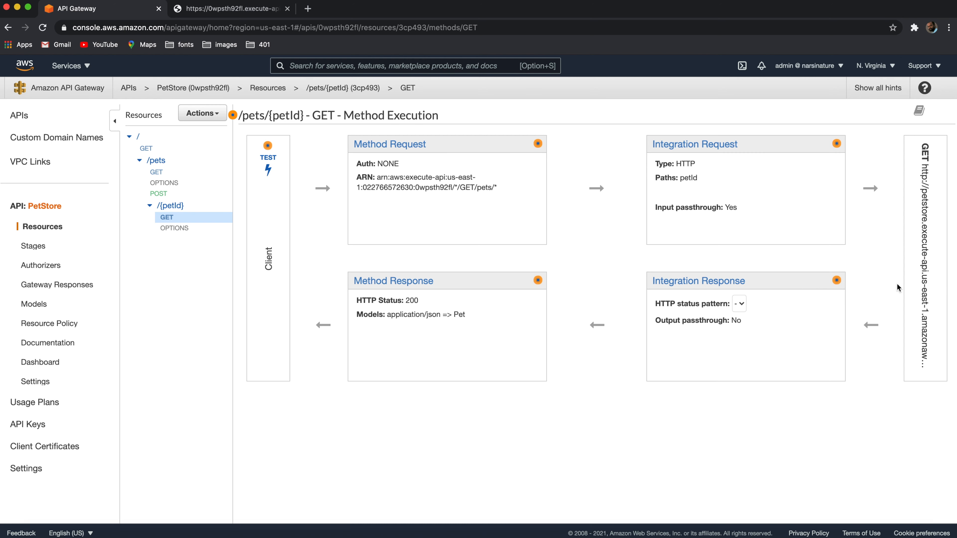
click(691, 283)
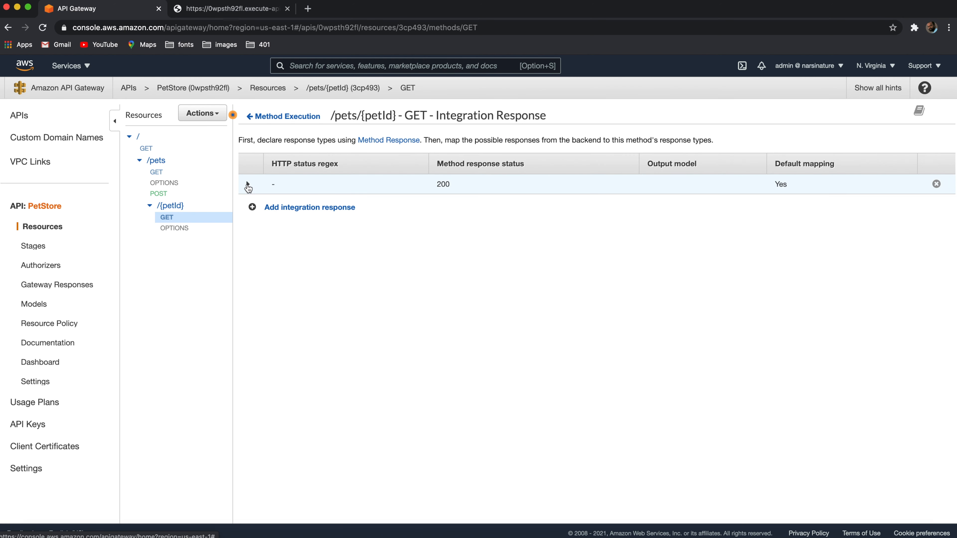
click(248, 186)
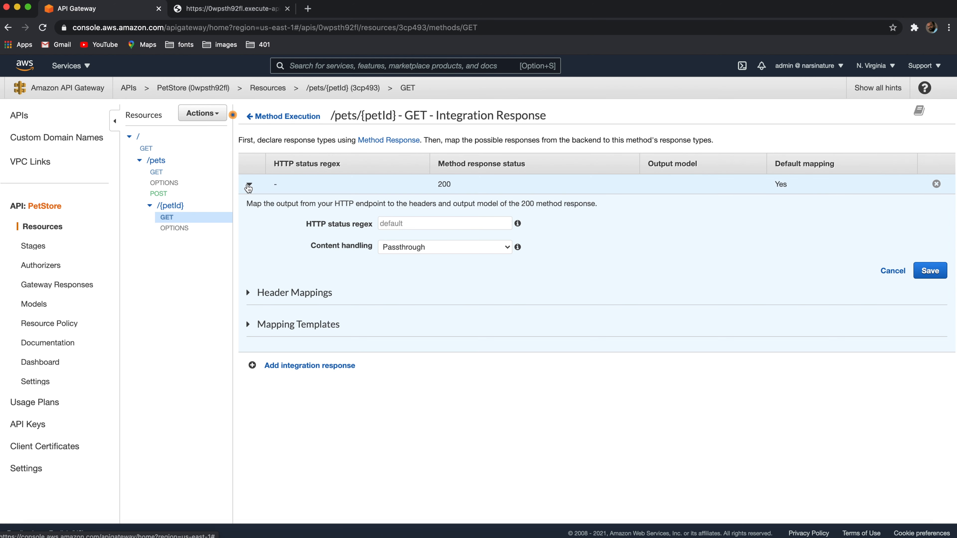
click(252, 365)
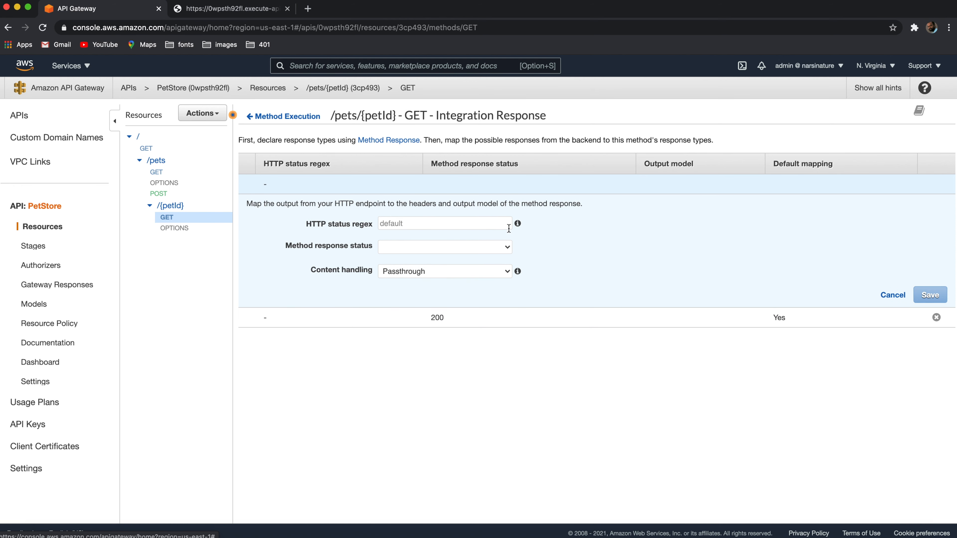
click(497, 268)
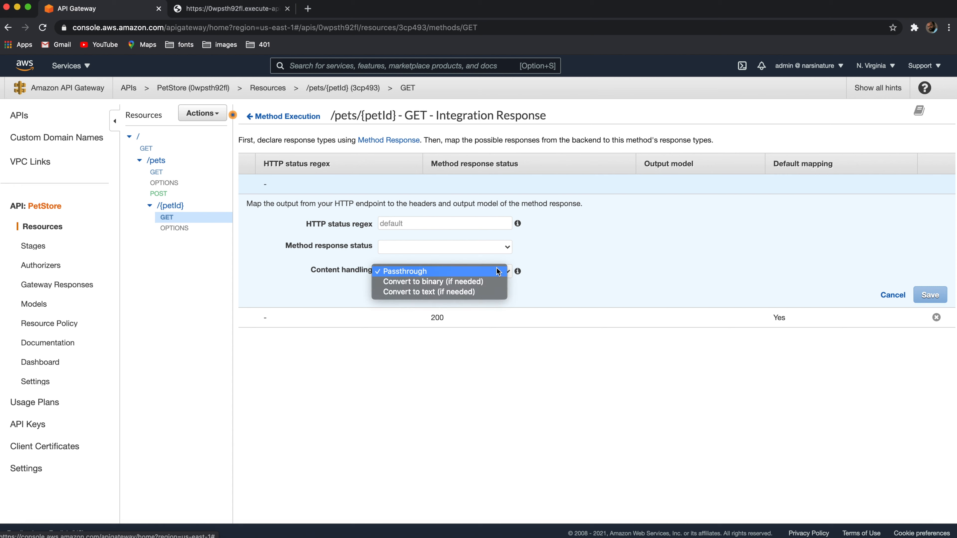
click(645, 288)
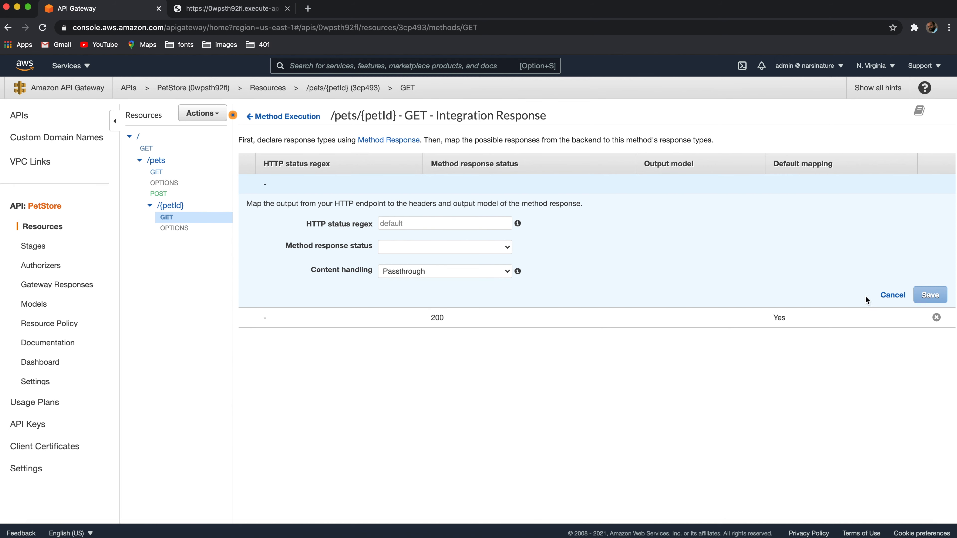
click(893, 296)
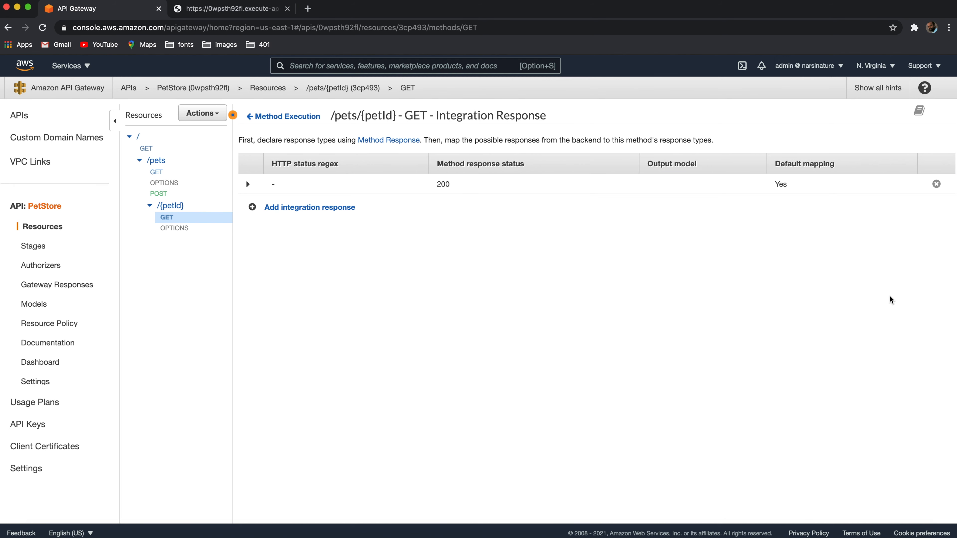
- Add a PUT method to the /pets resource
click(157, 173)
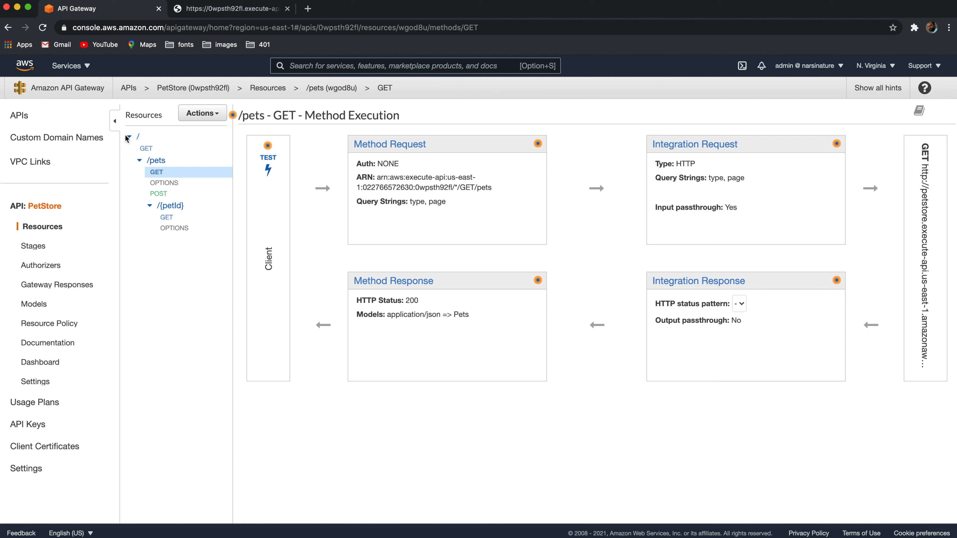
click(213, 118)
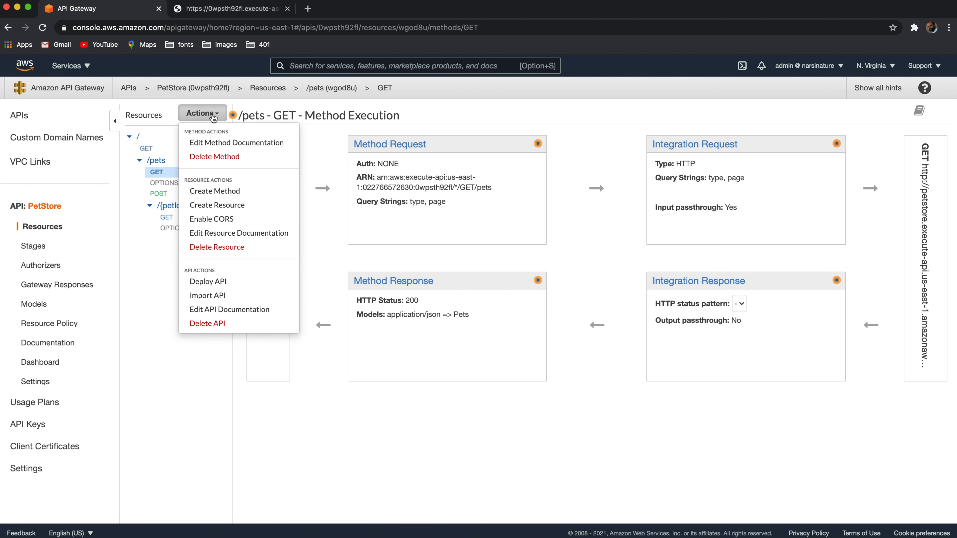
click(203, 192)
click(183, 206)
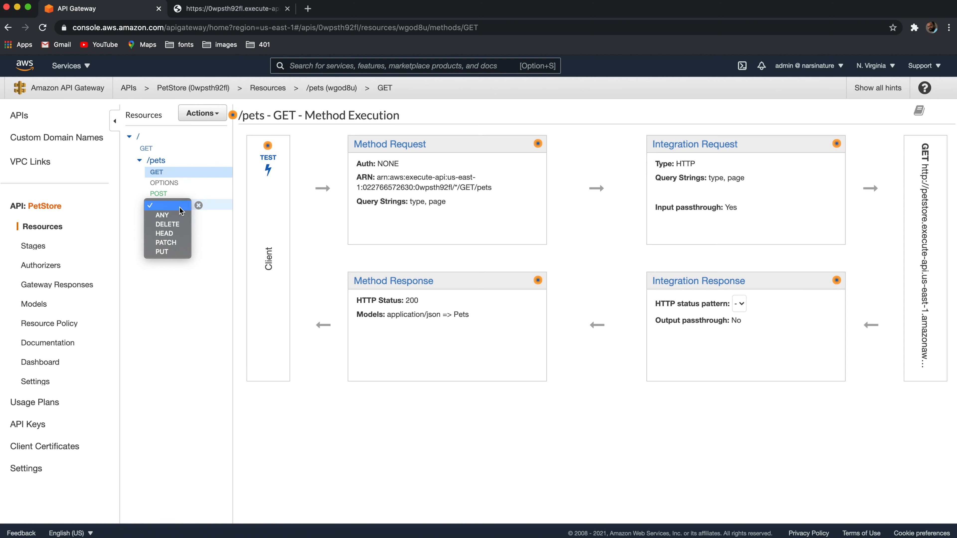
click(162, 251)
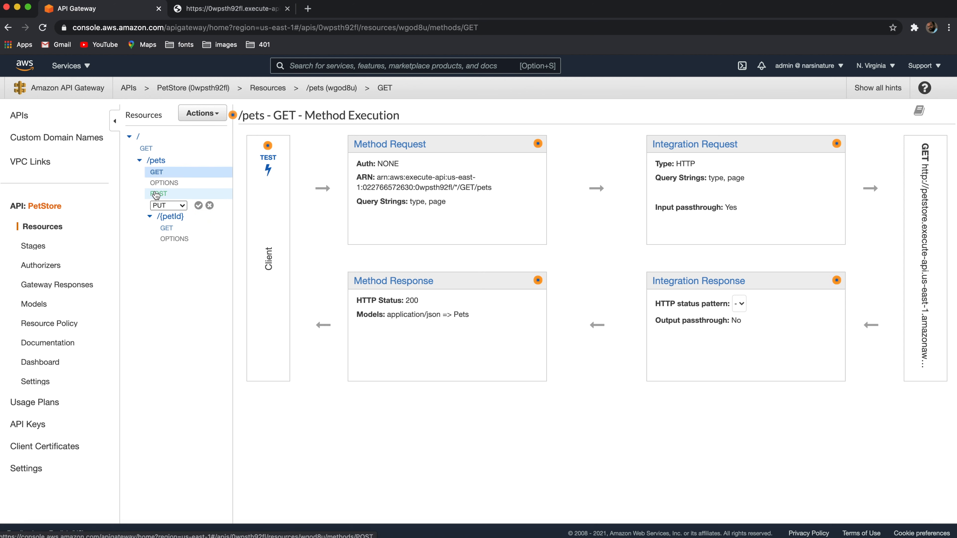
click(198, 206)
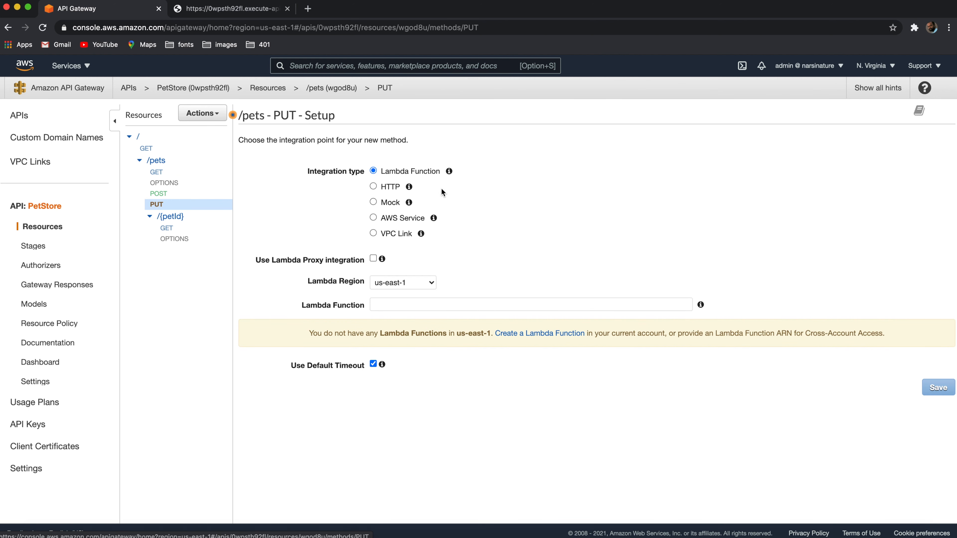
click(373, 186)
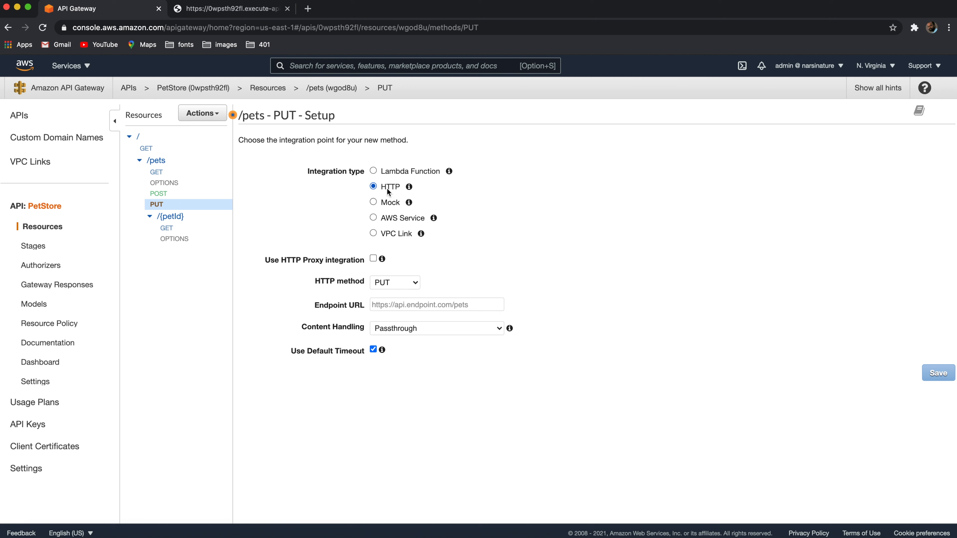
click(412, 286)
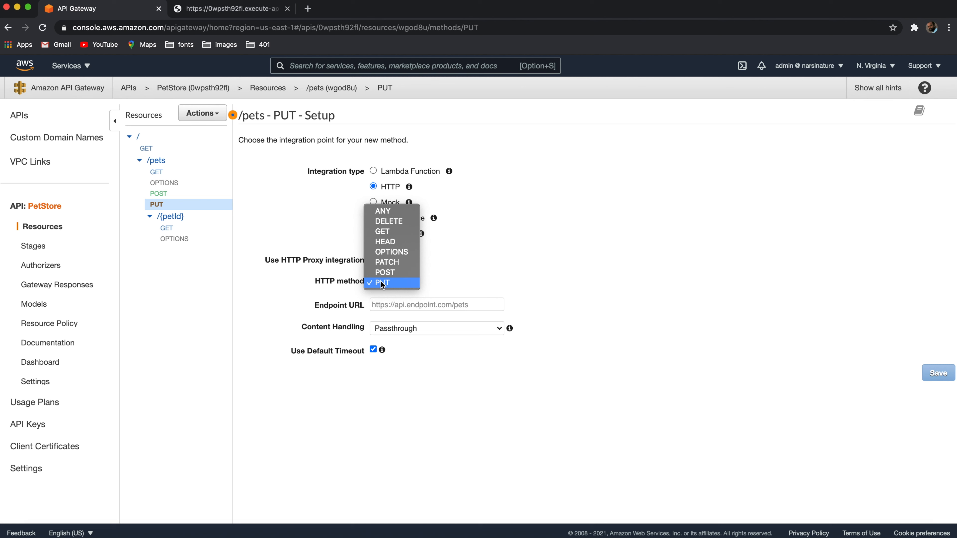
click(381, 232)
click(445, 306)
text(h)
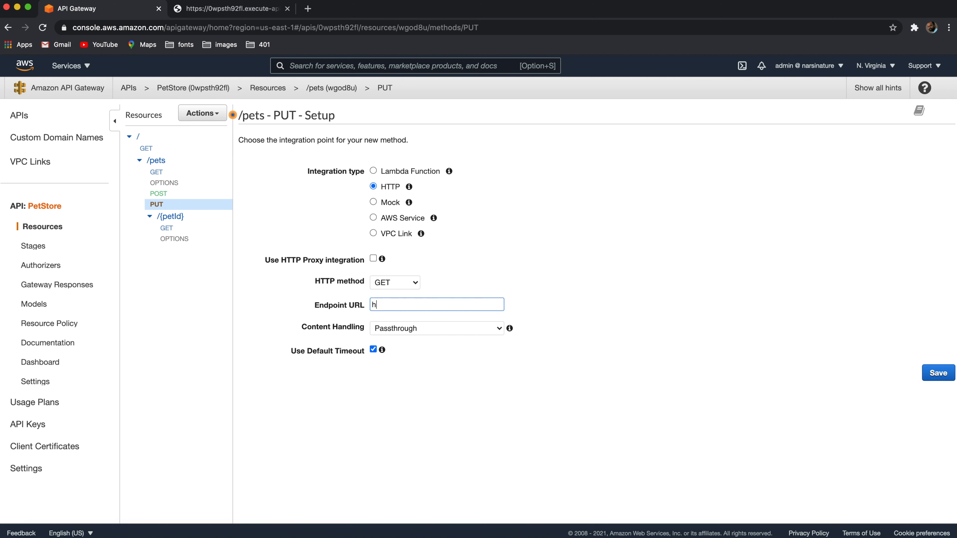
text(ttps://api.google.com)
click(552, 362)
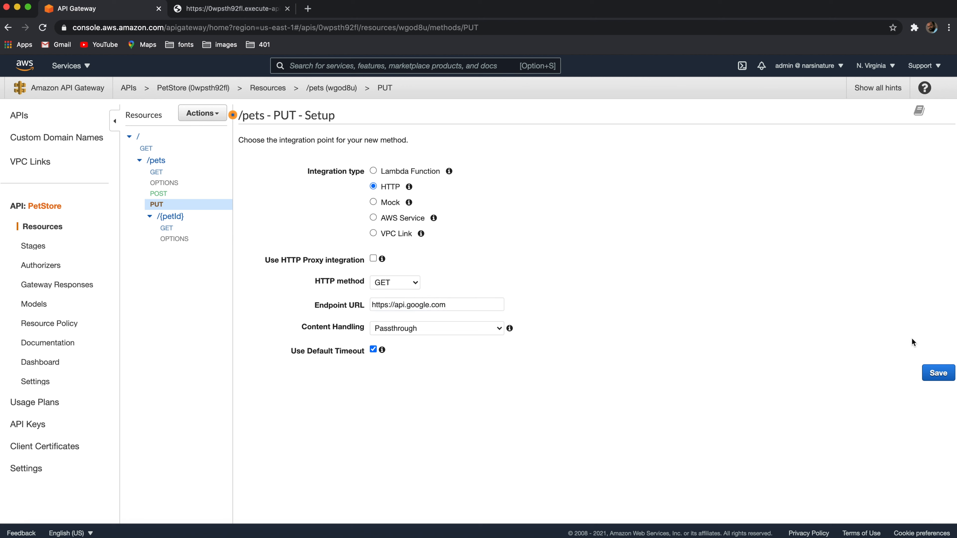
click(949, 374)
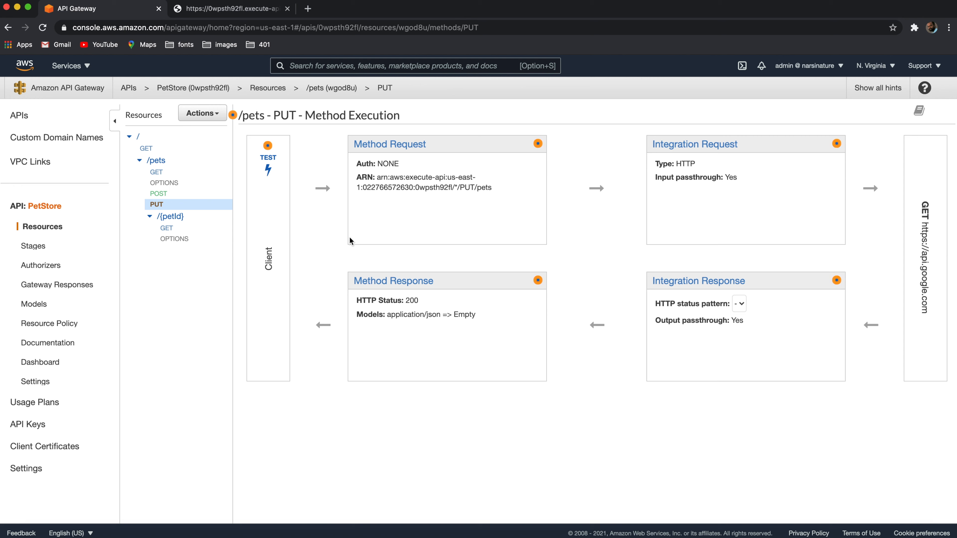
- Delete the PUT method from the /pets resource
click(220, 116)
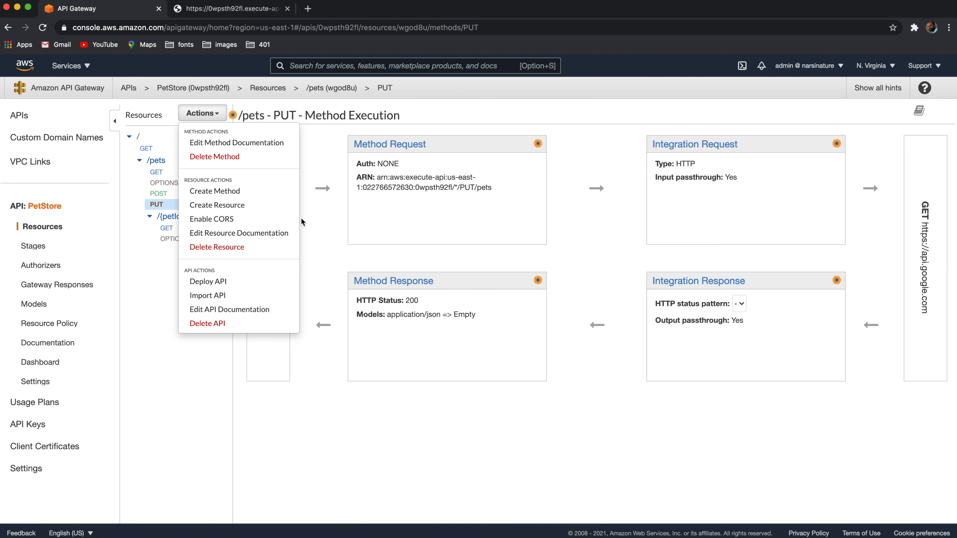
click(139, 264)
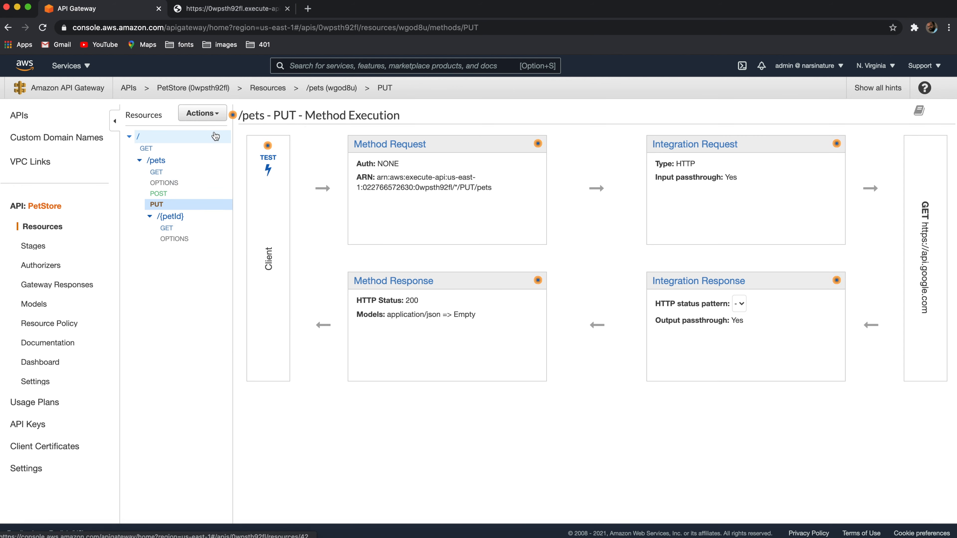
click(202, 113)
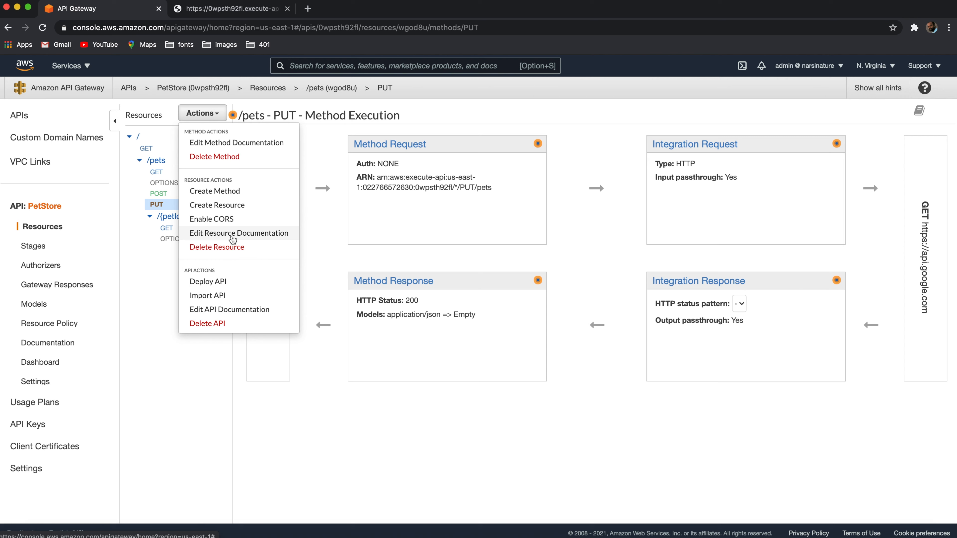
click(220, 158)
click(610, 174)
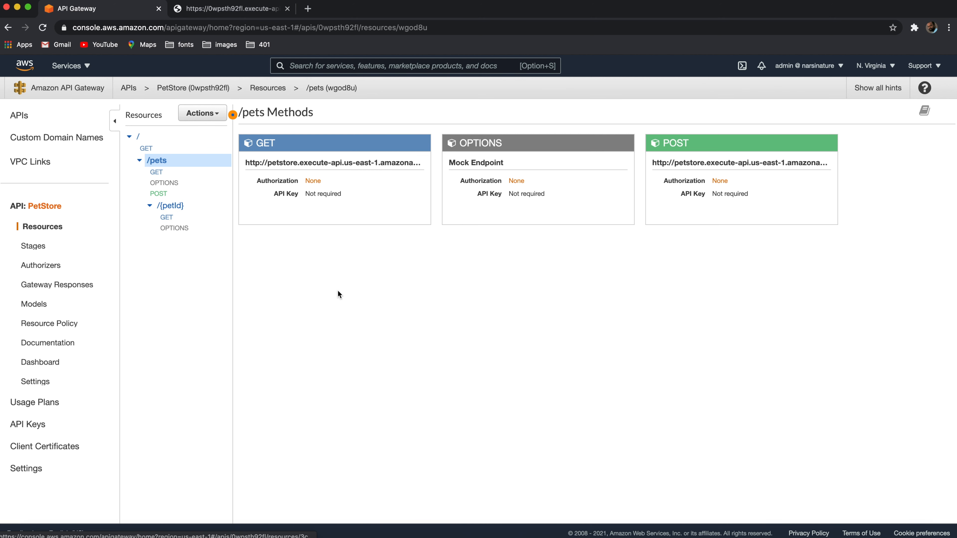
click(36, 247)
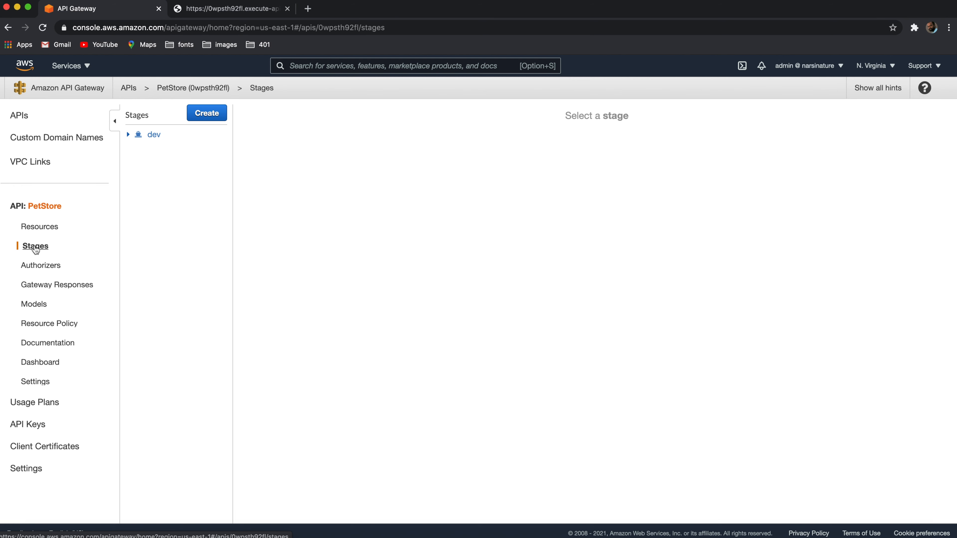
click(128, 135)
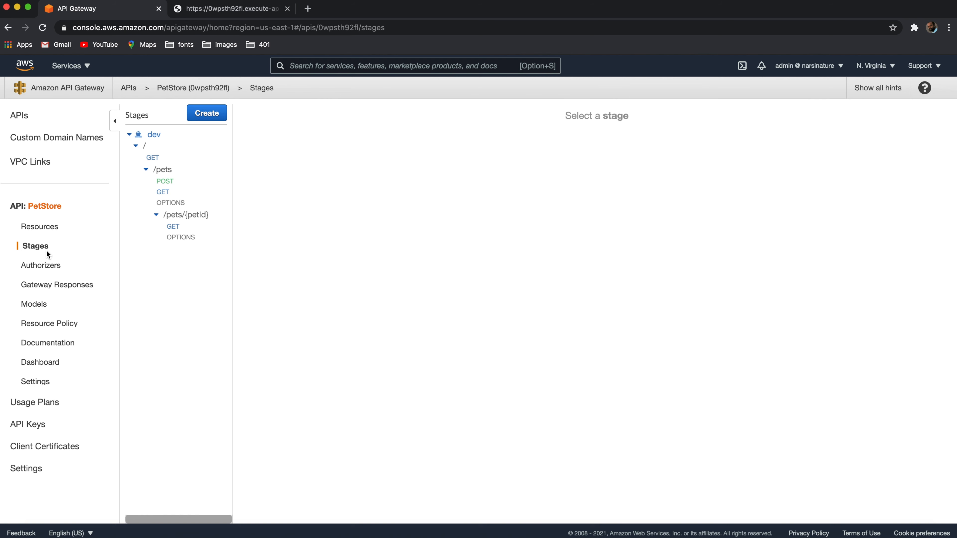
click(212, 115)
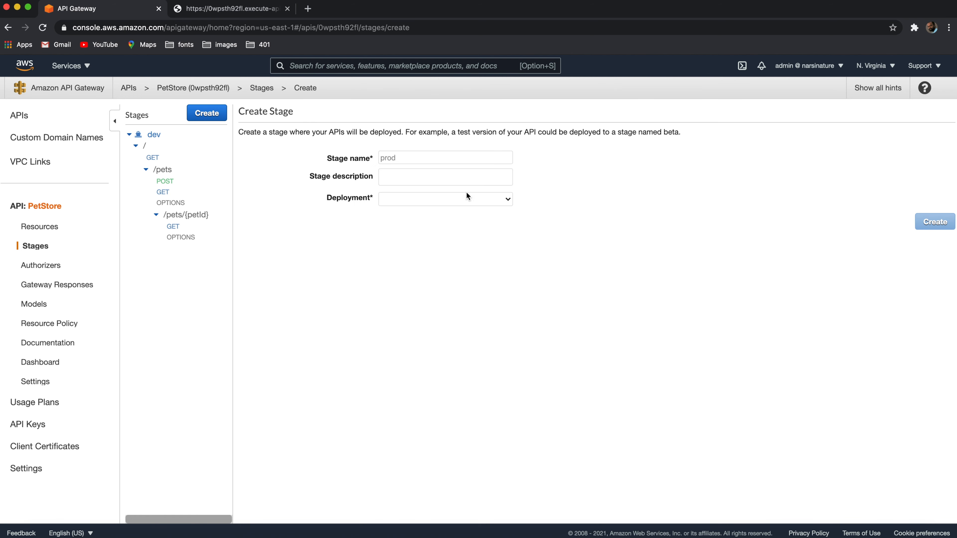
click(499, 199)
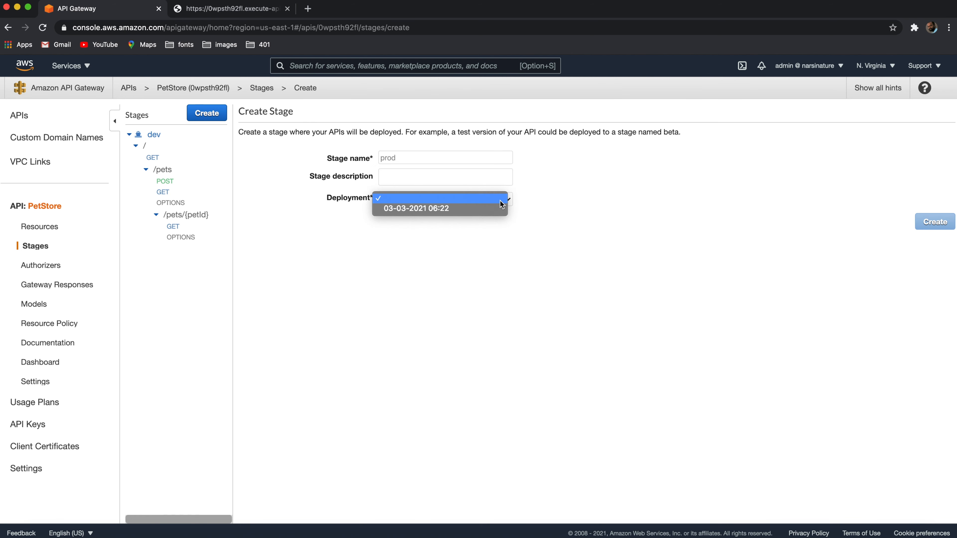
click(473, 210)
click(425, 160)
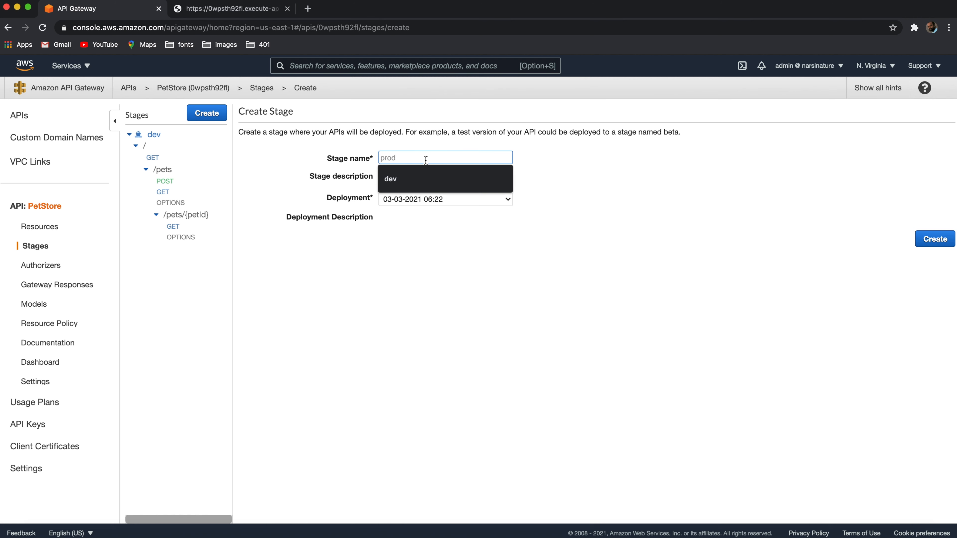
text(prod)
click(564, 303)
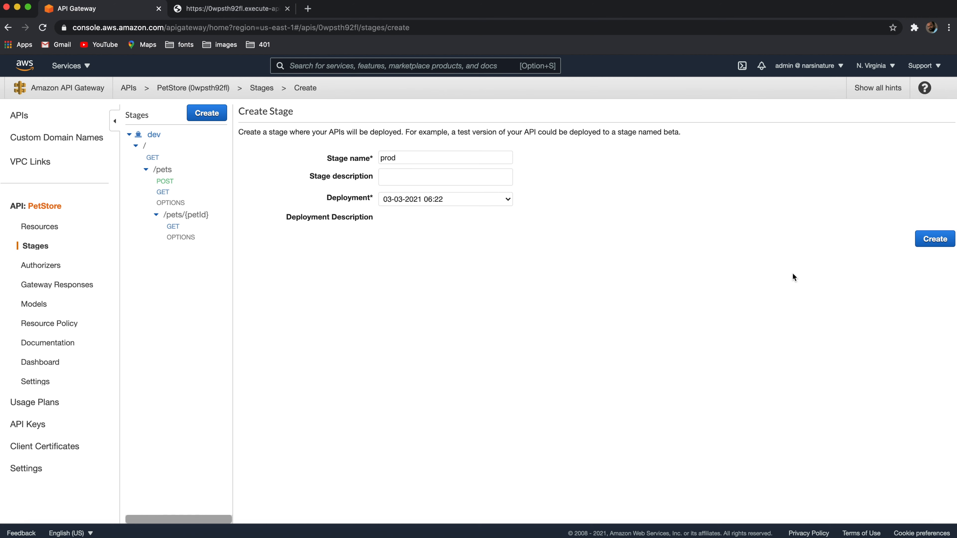
click(935, 241)
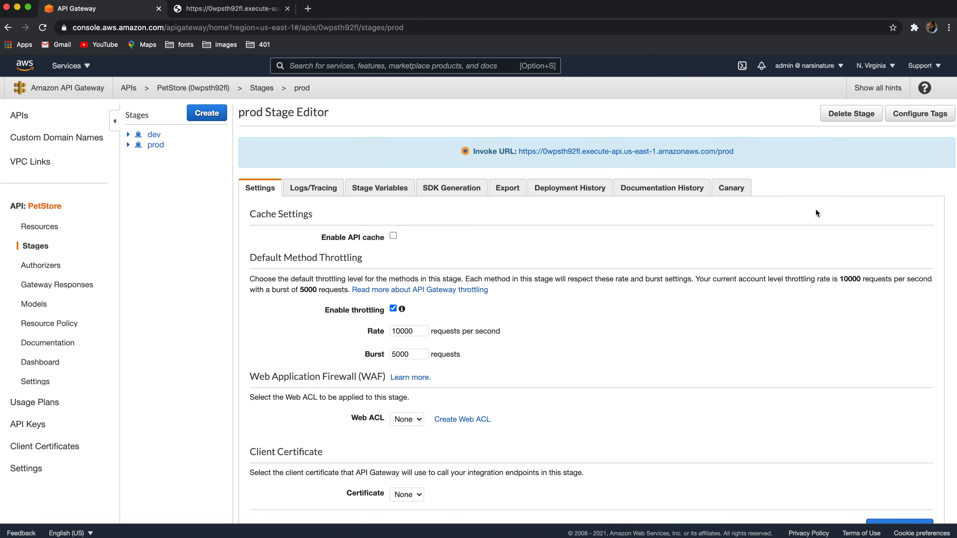
- Compare the invoke URLs of the /pets GET method in the prod and dev stages
click(129, 146)
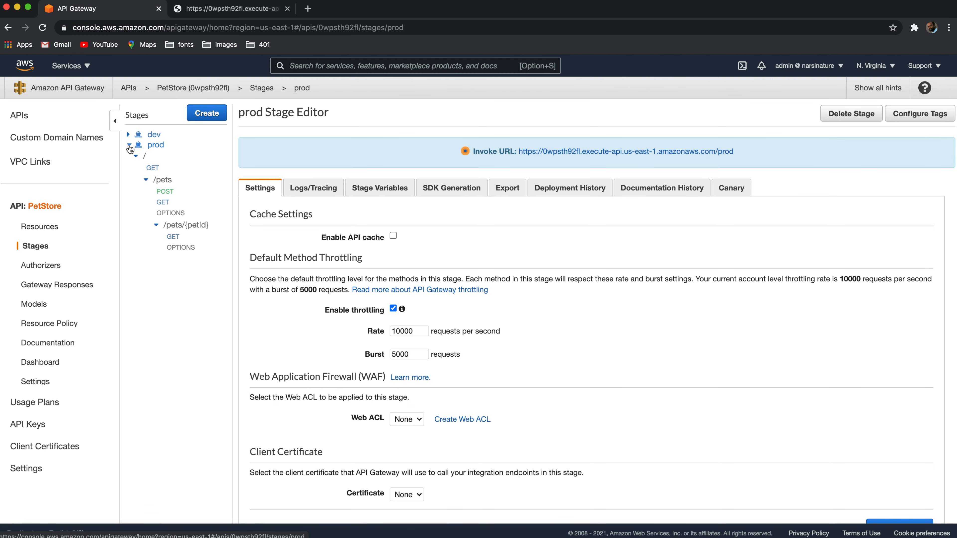
click(163, 202)
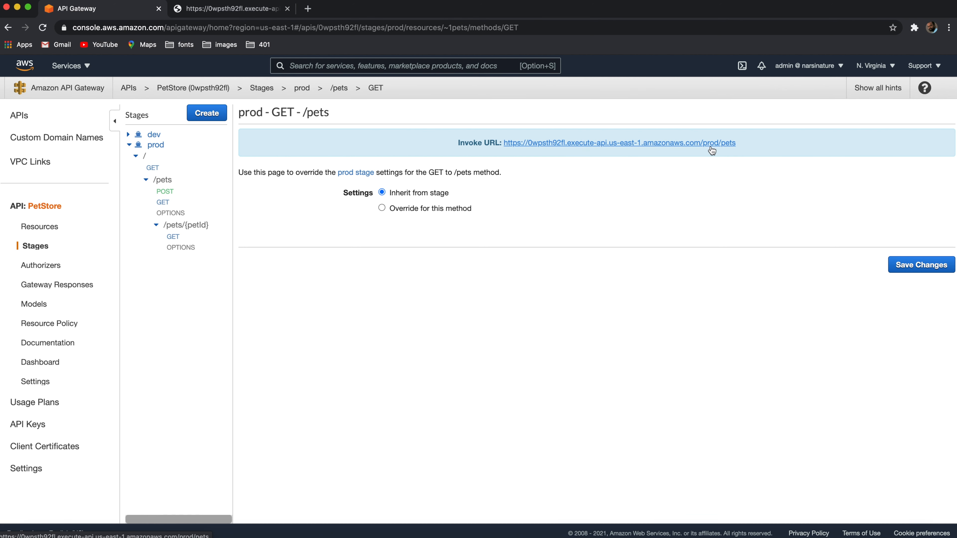
click(129, 135)
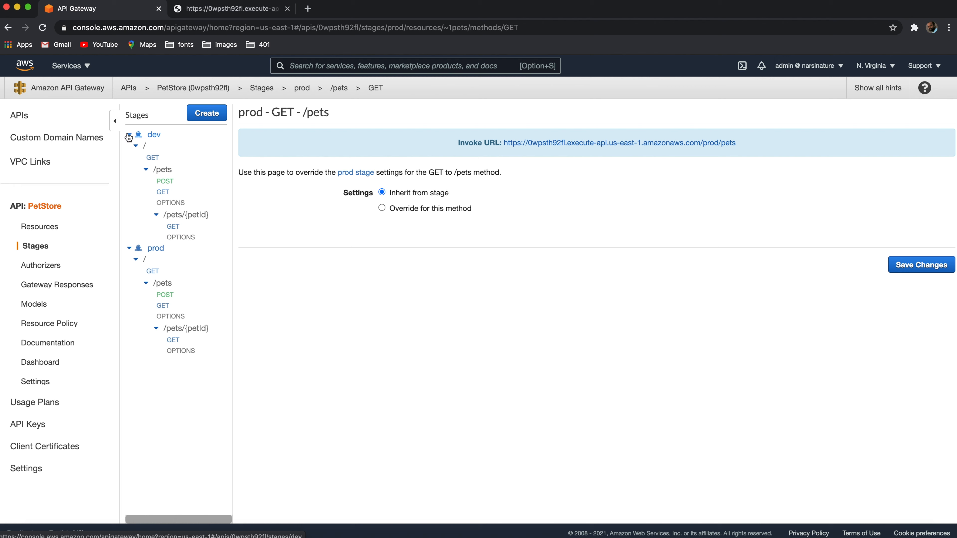
click(164, 193)
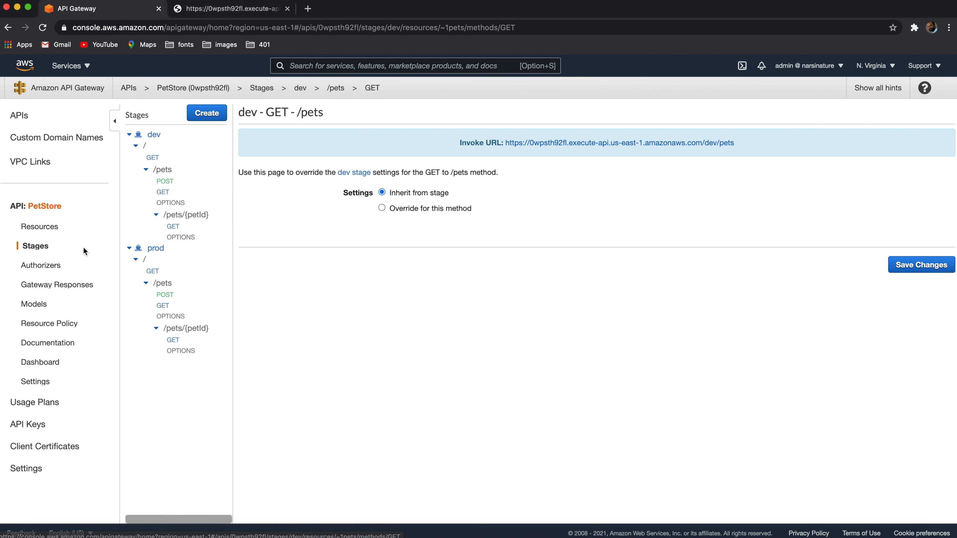
- Check which authorization options are available in the method request settings of the /pets/{petId} GET method
click(46, 267)
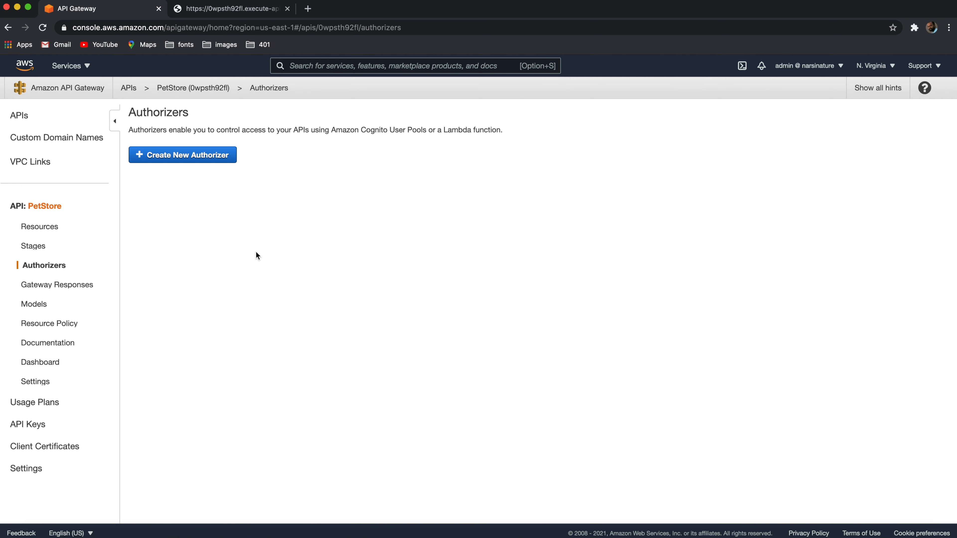
click(53, 227)
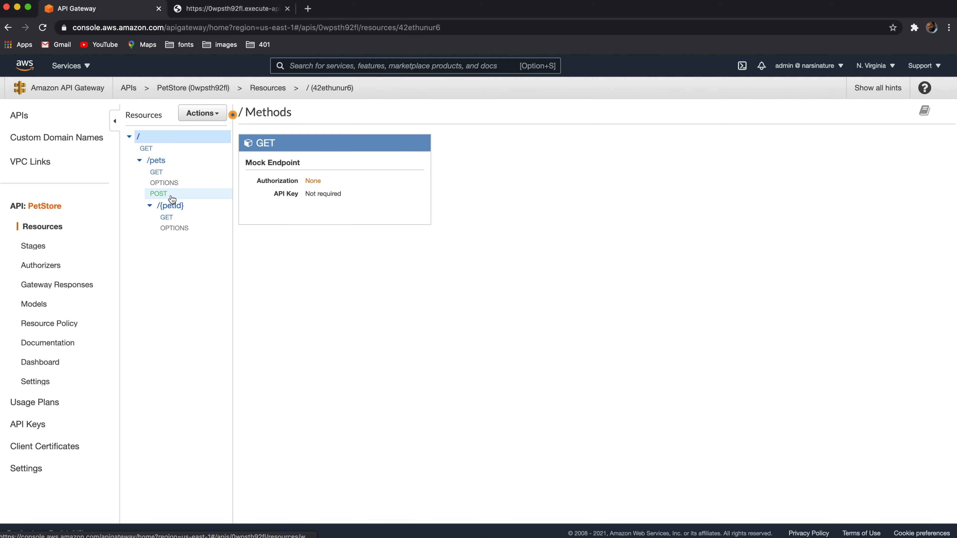
click(165, 218)
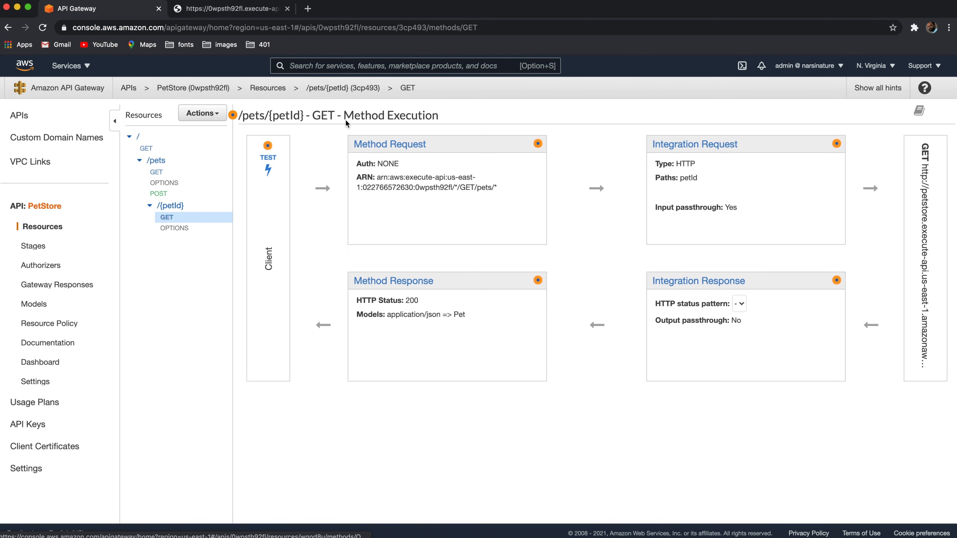
click(406, 145)
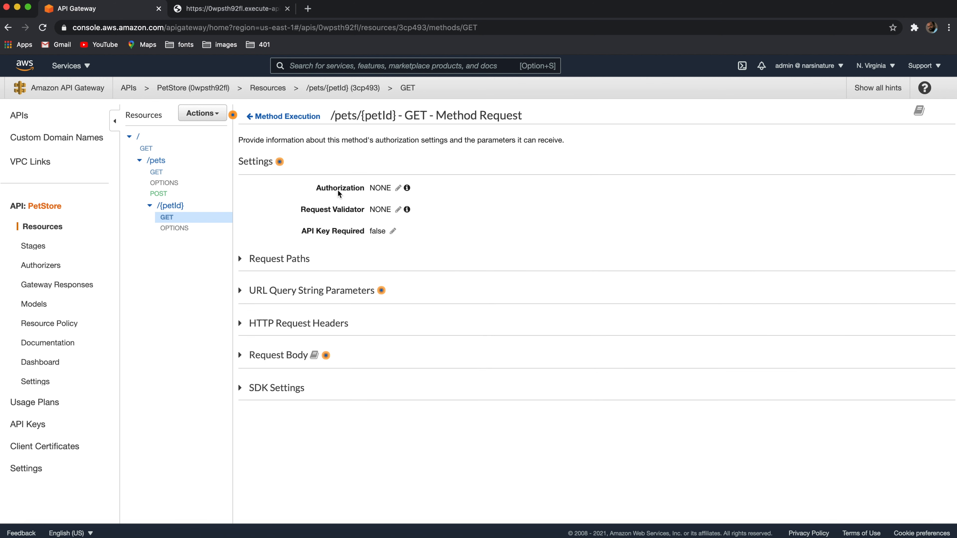
click(397, 188)
click(408, 190)
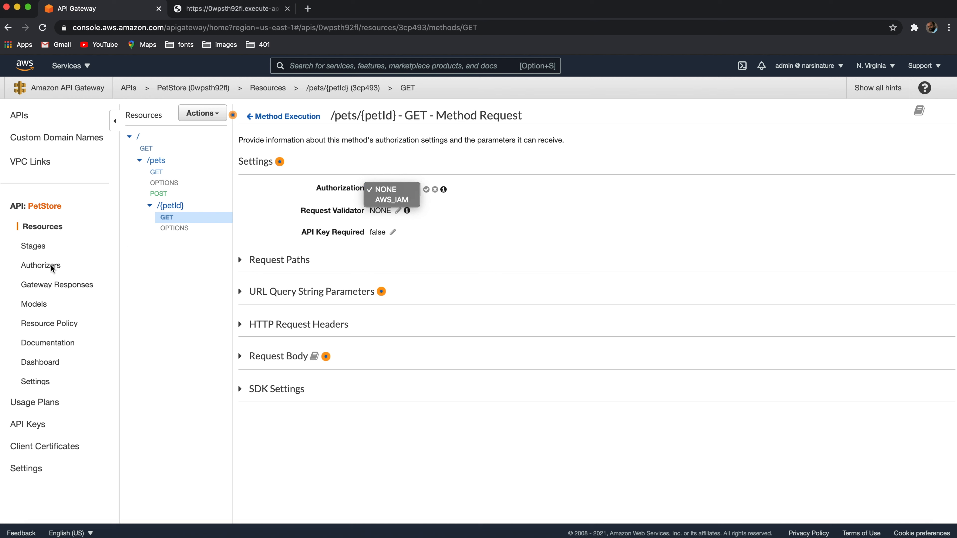
click(601, 207)
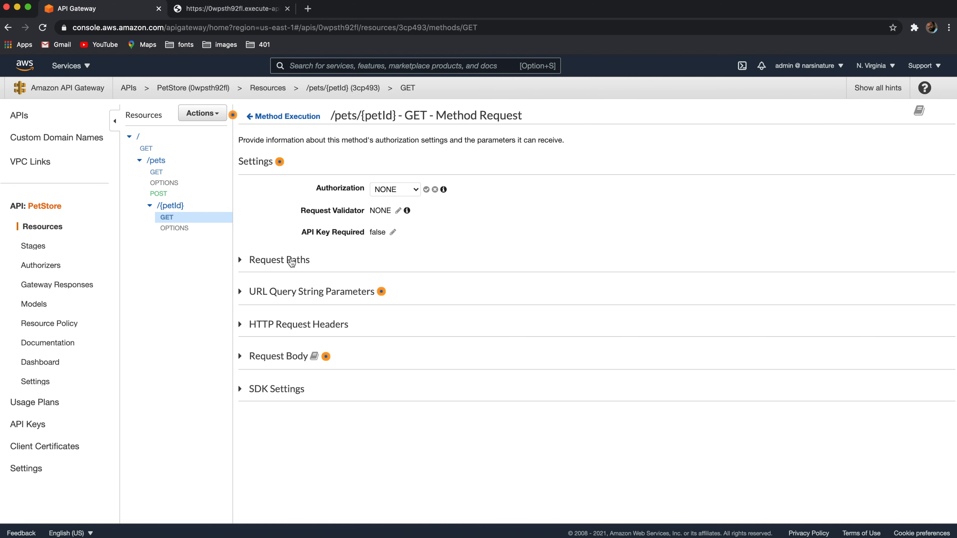
- Start a new authorizer for the PetStore API and compare the settings of the Cognito and Lambda types
click(52, 266)
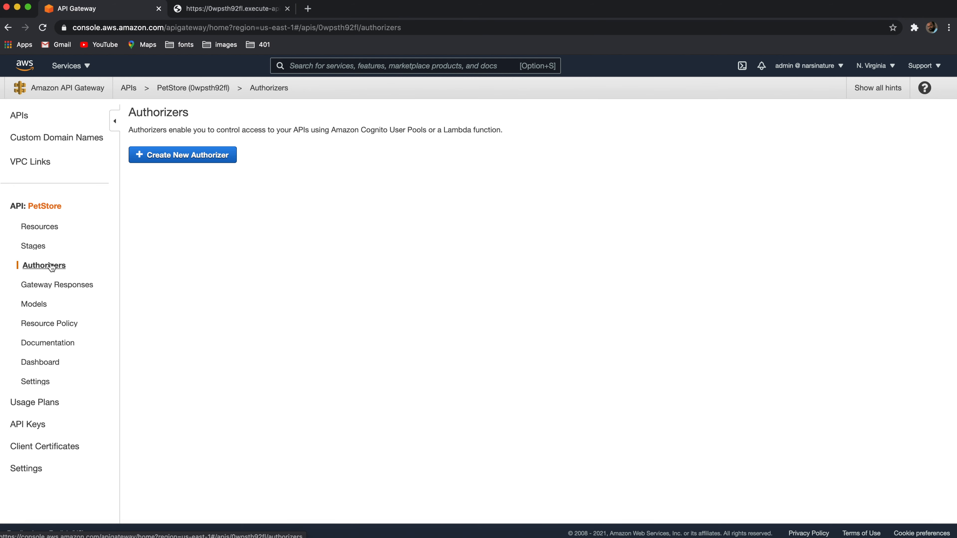
click(176, 155)
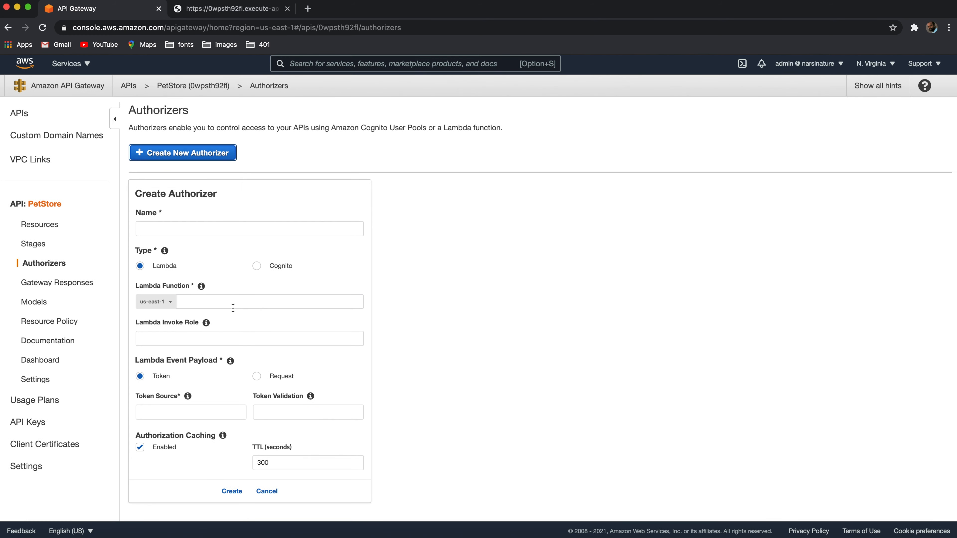
click(256, 269)
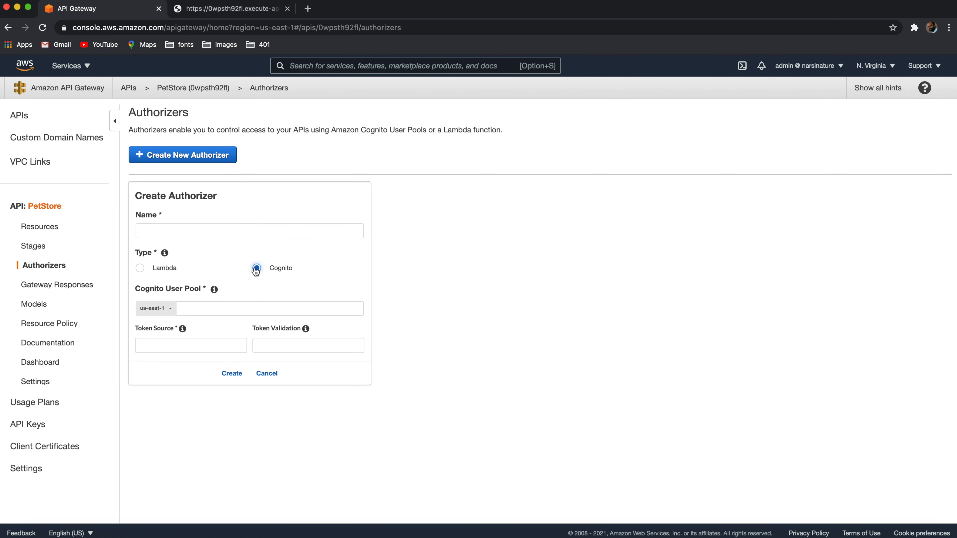
click(165, 268)
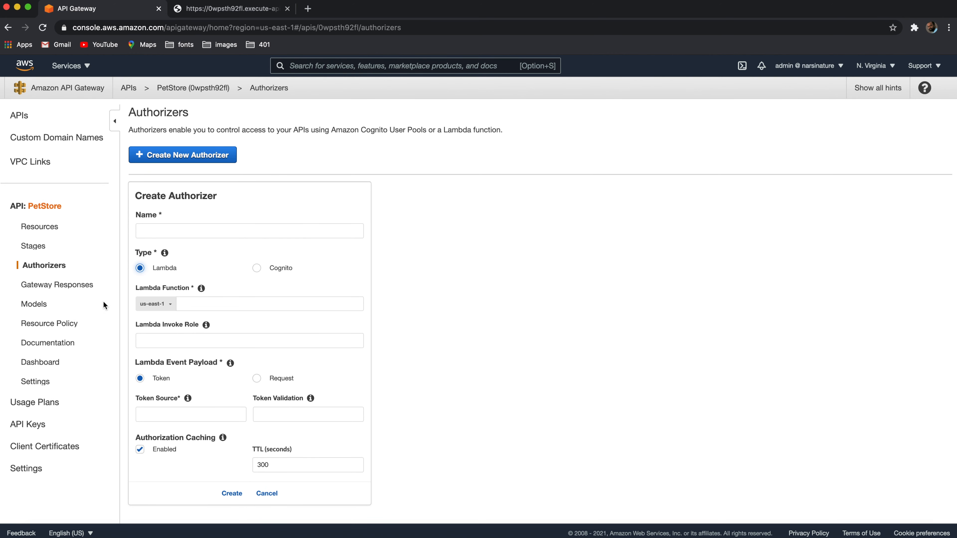
click(192, 302)
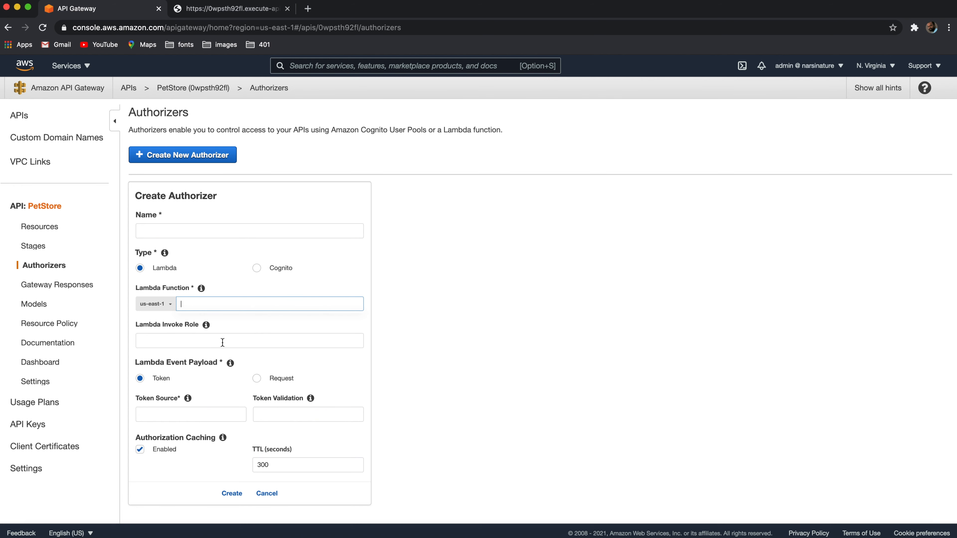
- Review the configuration of PetStore's Access Denied gateway response, and return to the list of APIs
click(64, 290)
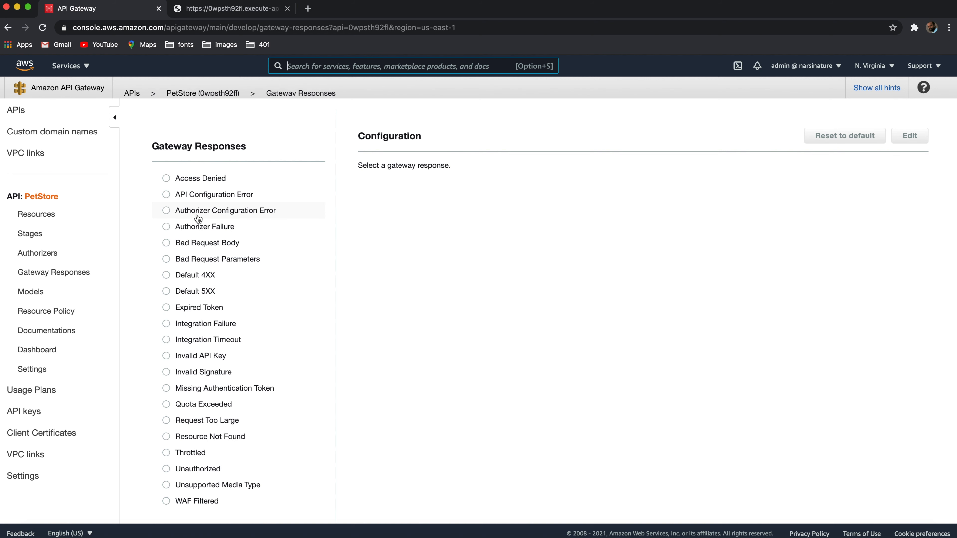
click(168, 183)
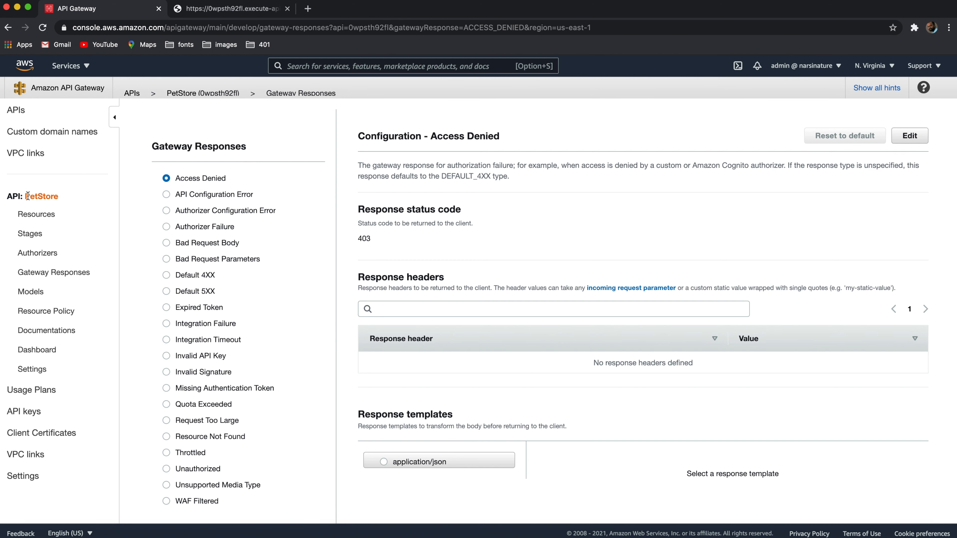
click(18, 111)
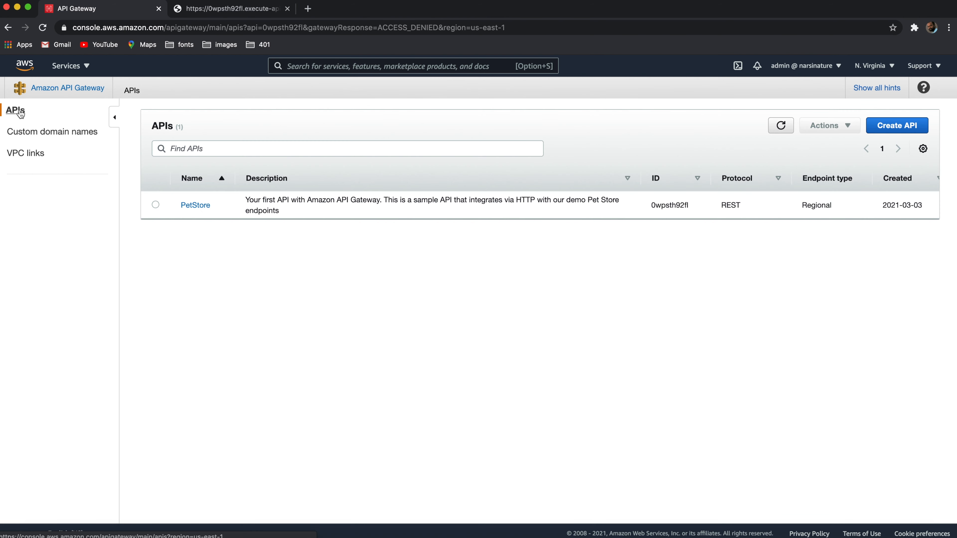